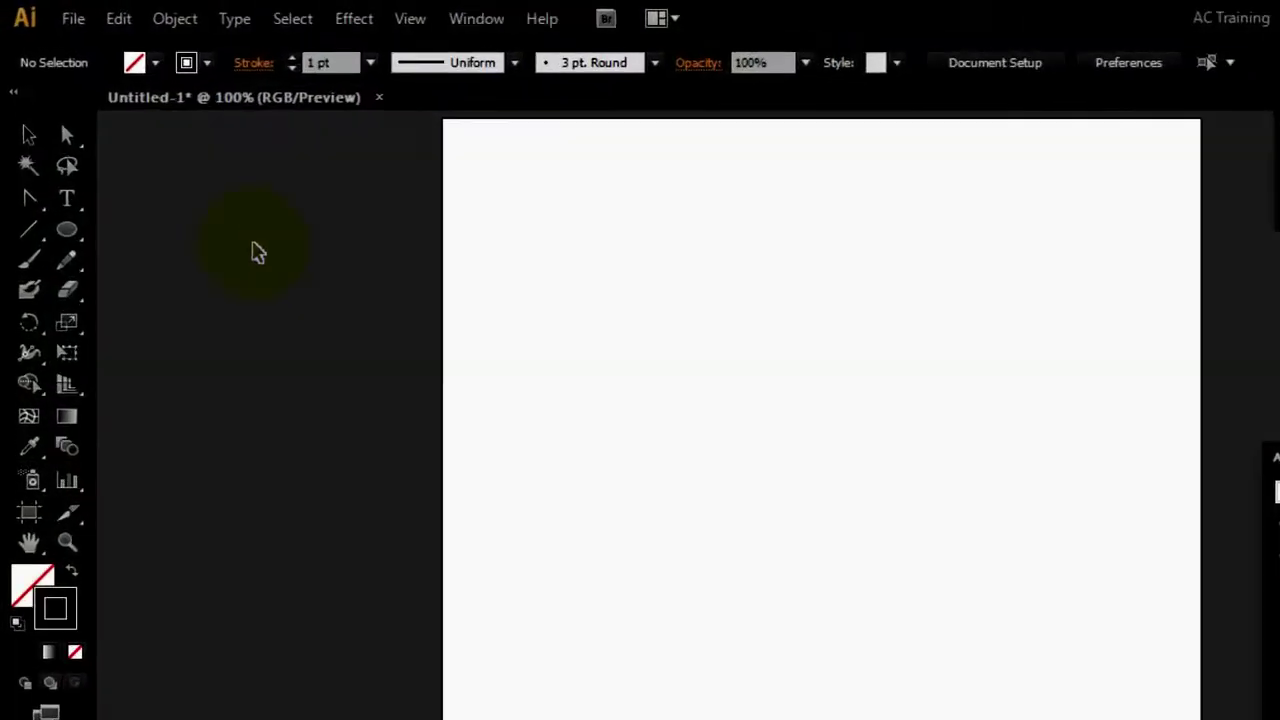
Draw a 280×59 px unfilled rectangle with a 1 pt black stroke for the shaft.
left_click_drag(79, 274, 228, 279)
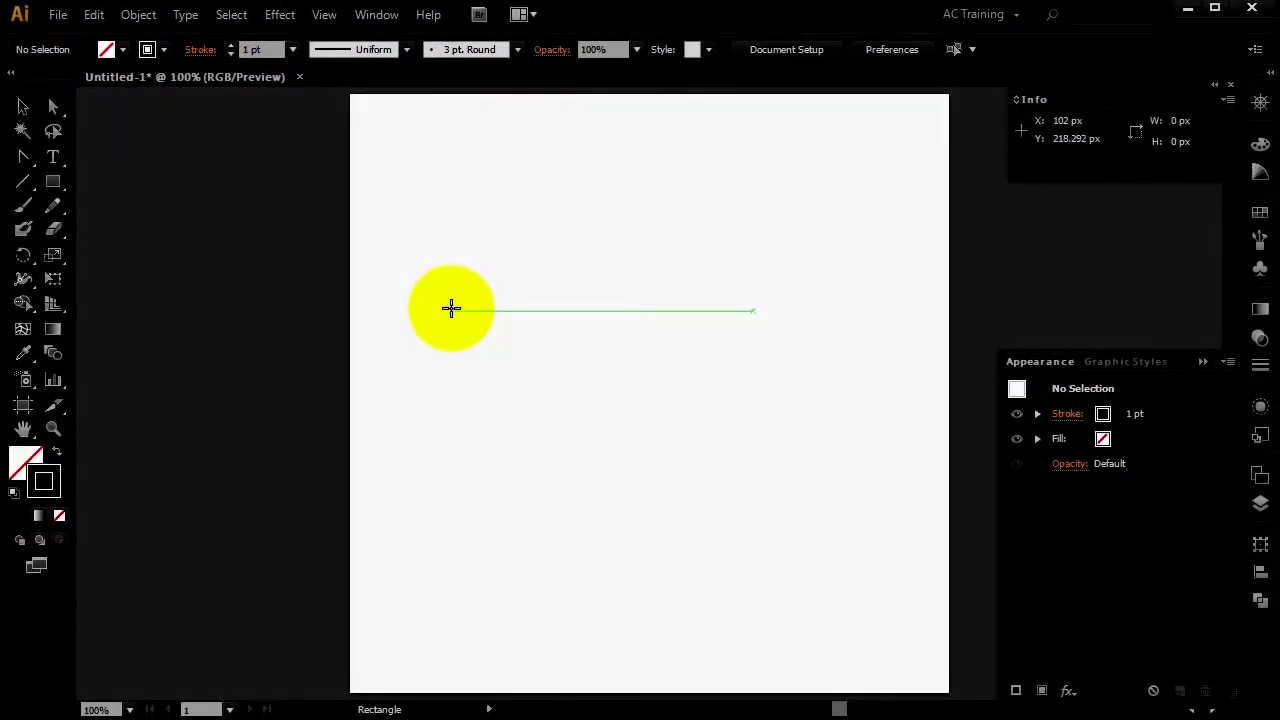
mouse_move(451, 309)
left_mouse_down()
mouse_move(714, 347)
mouse_move(732, 370)
left_mouse_up()
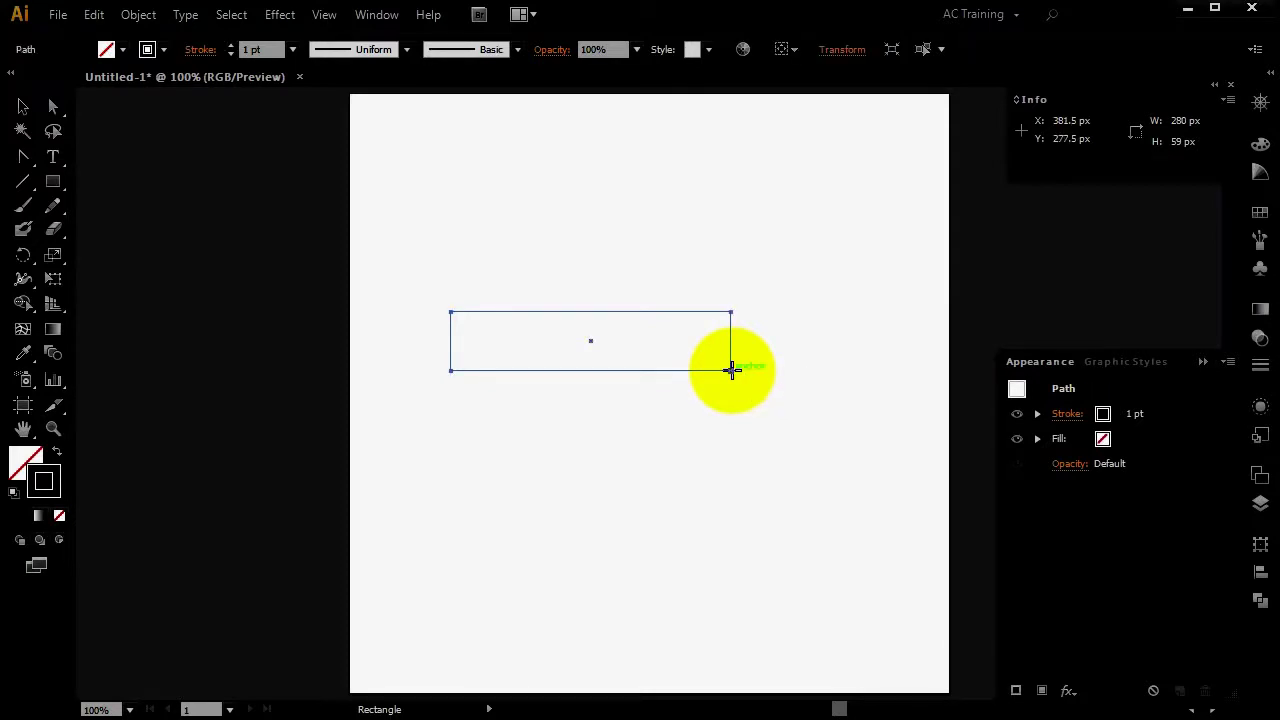
key("v")
left_click(566, 394)
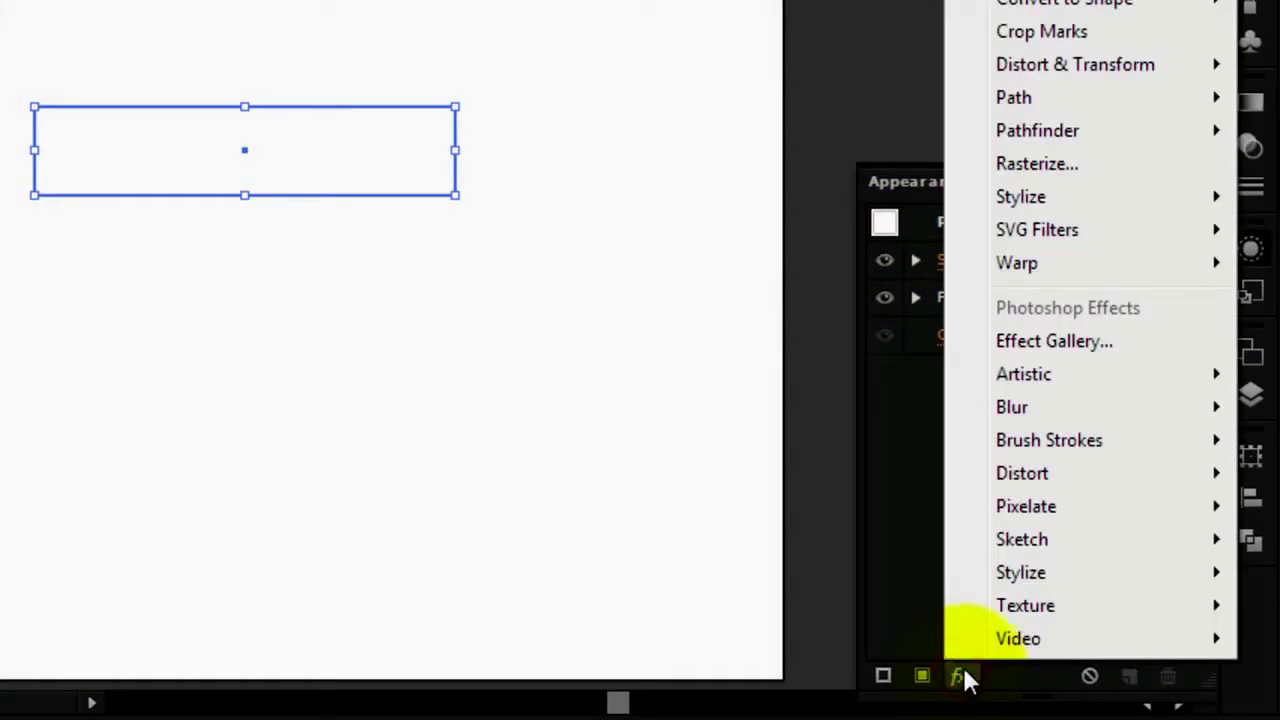
mouse_move(1020, 197)
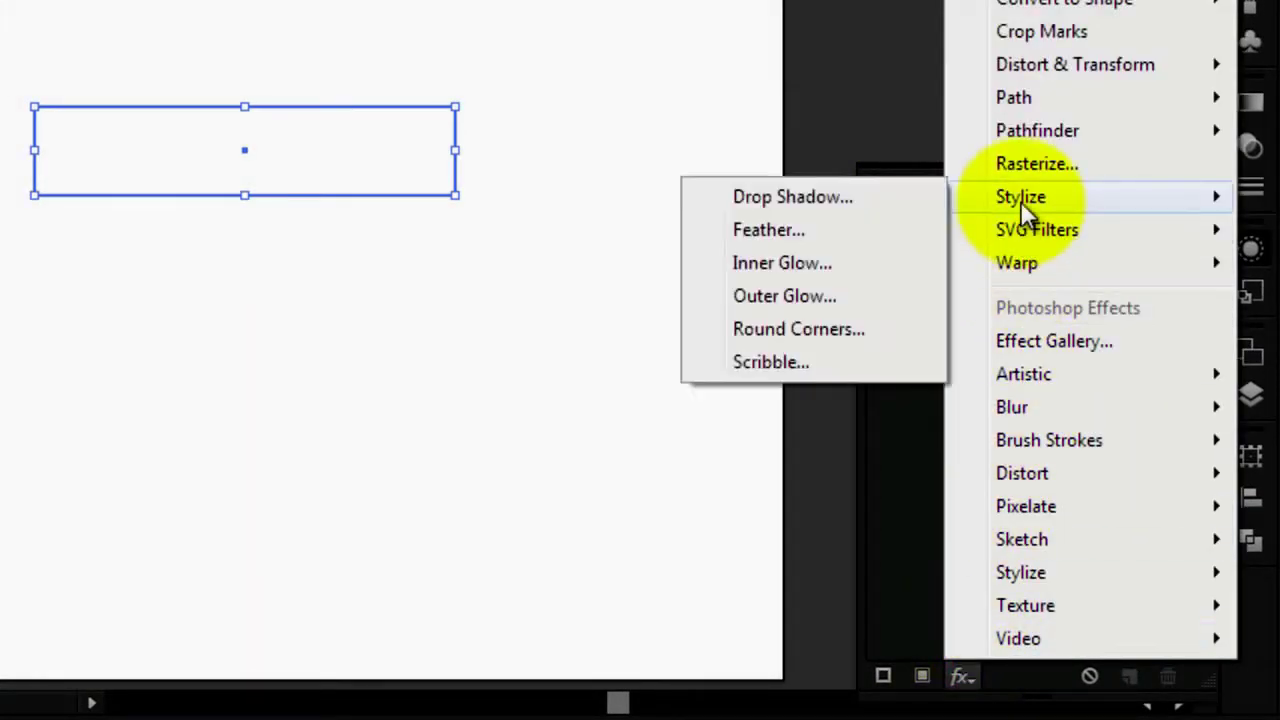
Apply a Round Corners effect with a 25 px radius to the 280×59 rectangle.
left_click(825, 328)
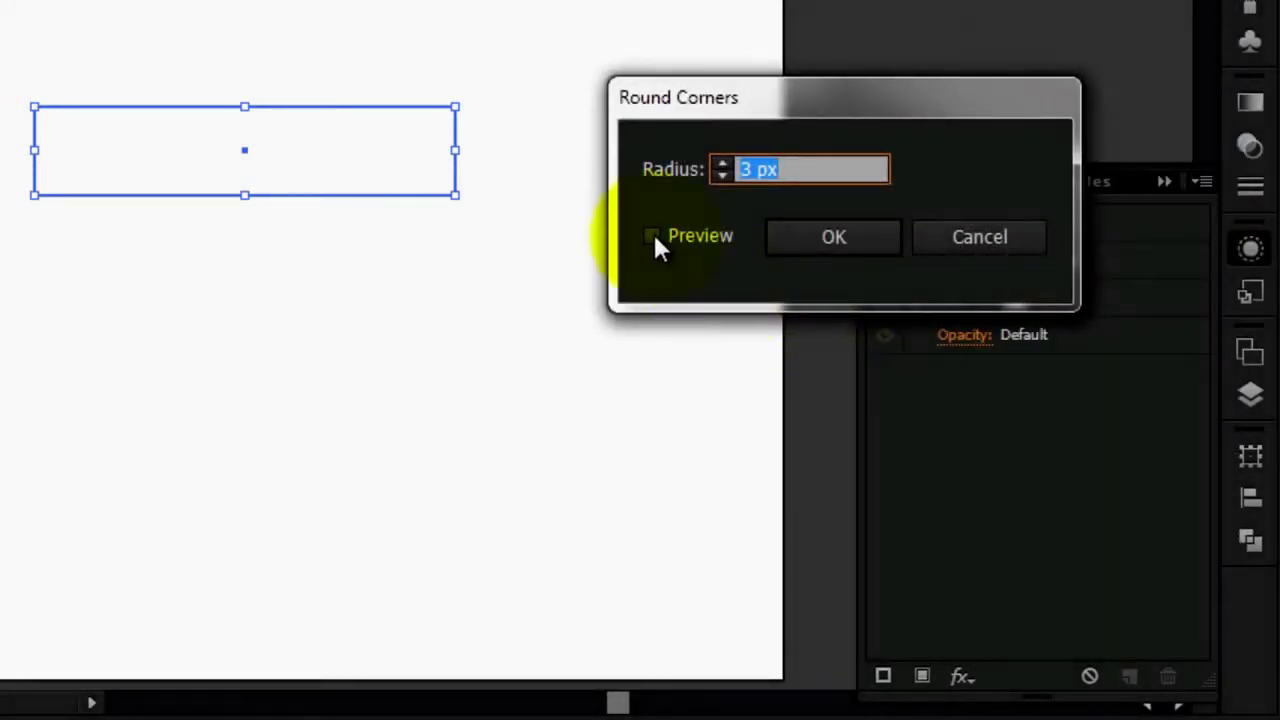
left_click(652, 236)
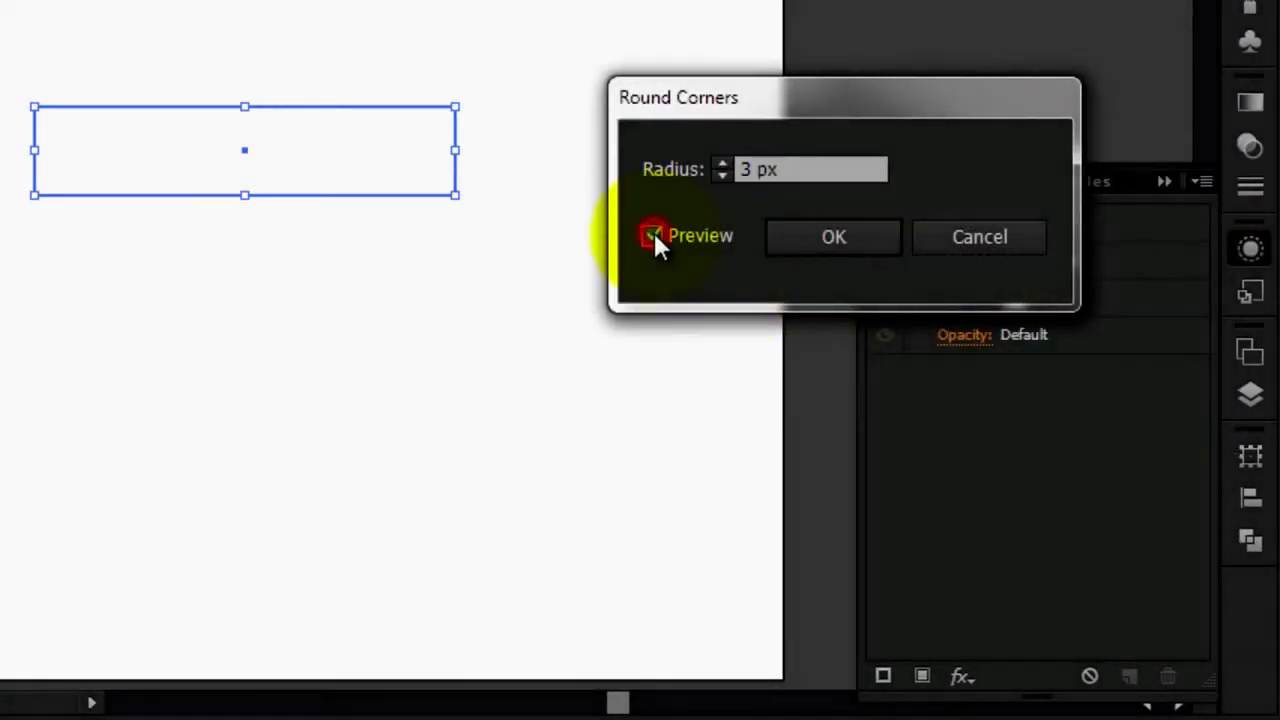
left_click(723, 163)
left_click(723, 164)
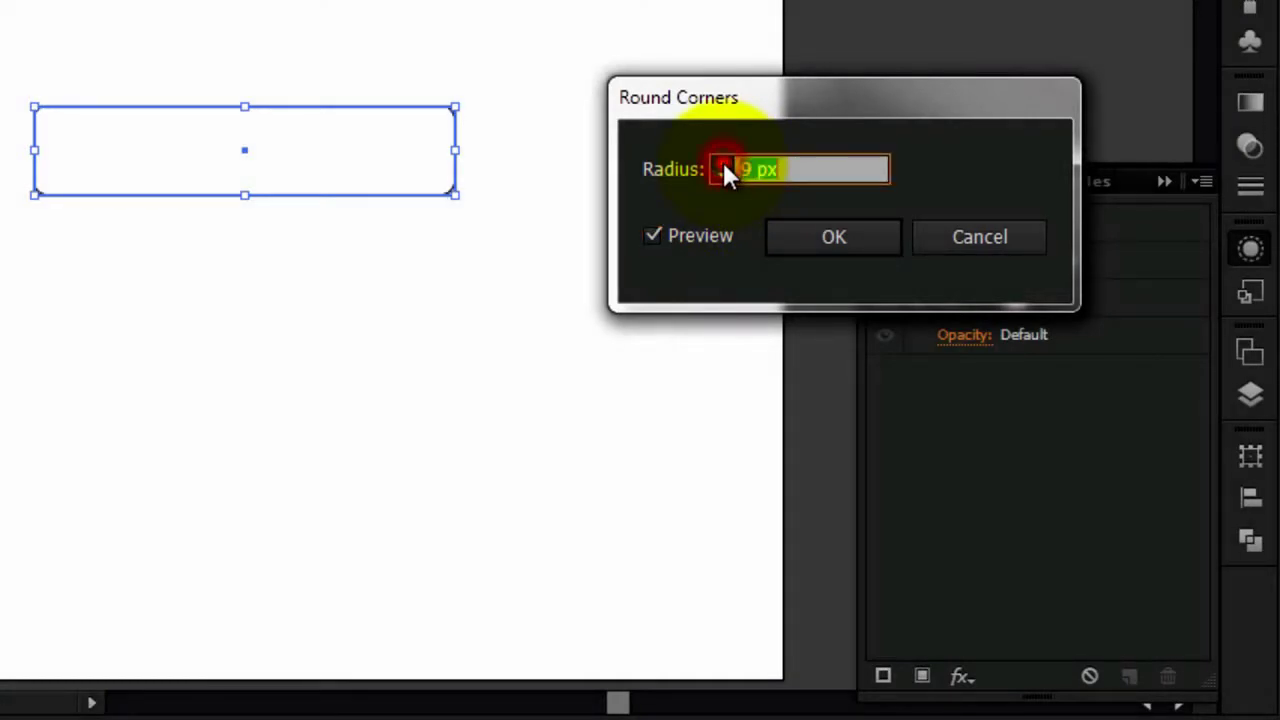
left_click(722, 164)
left_click(722, 164)
left_click(722, 164)
left_click(722, 164)
left_click(722, 164)
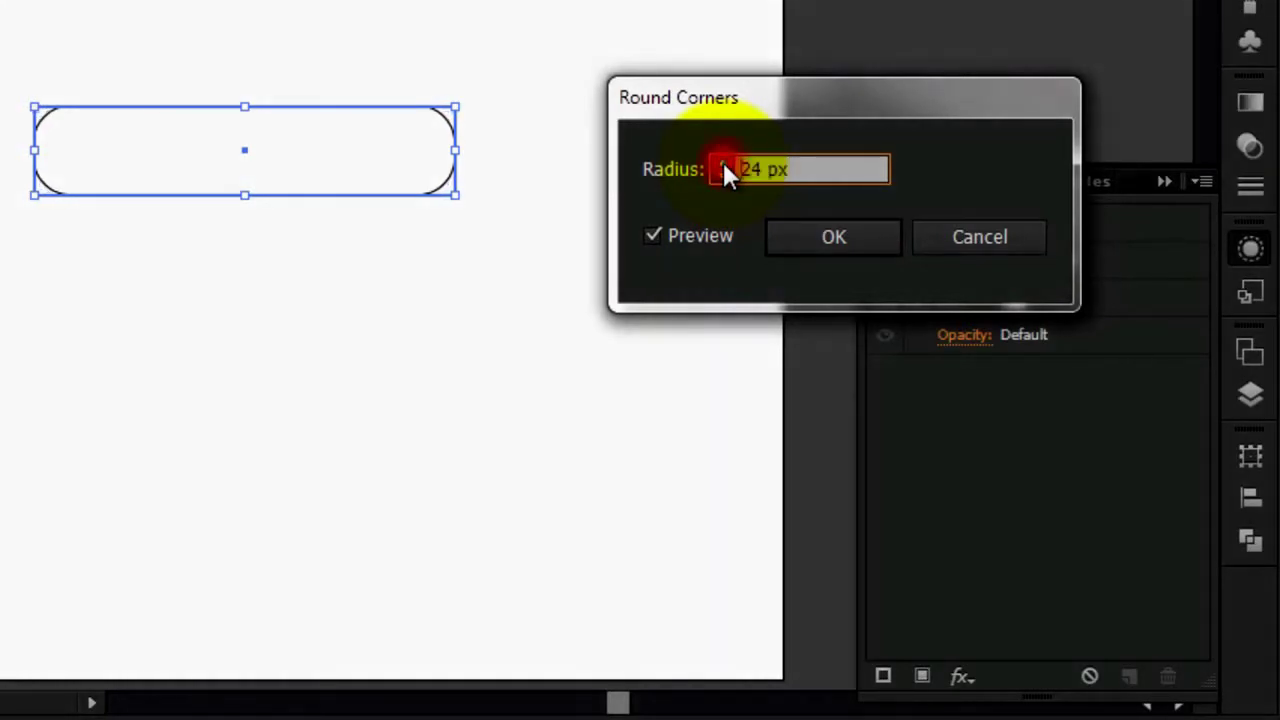
left_click(722, 164)
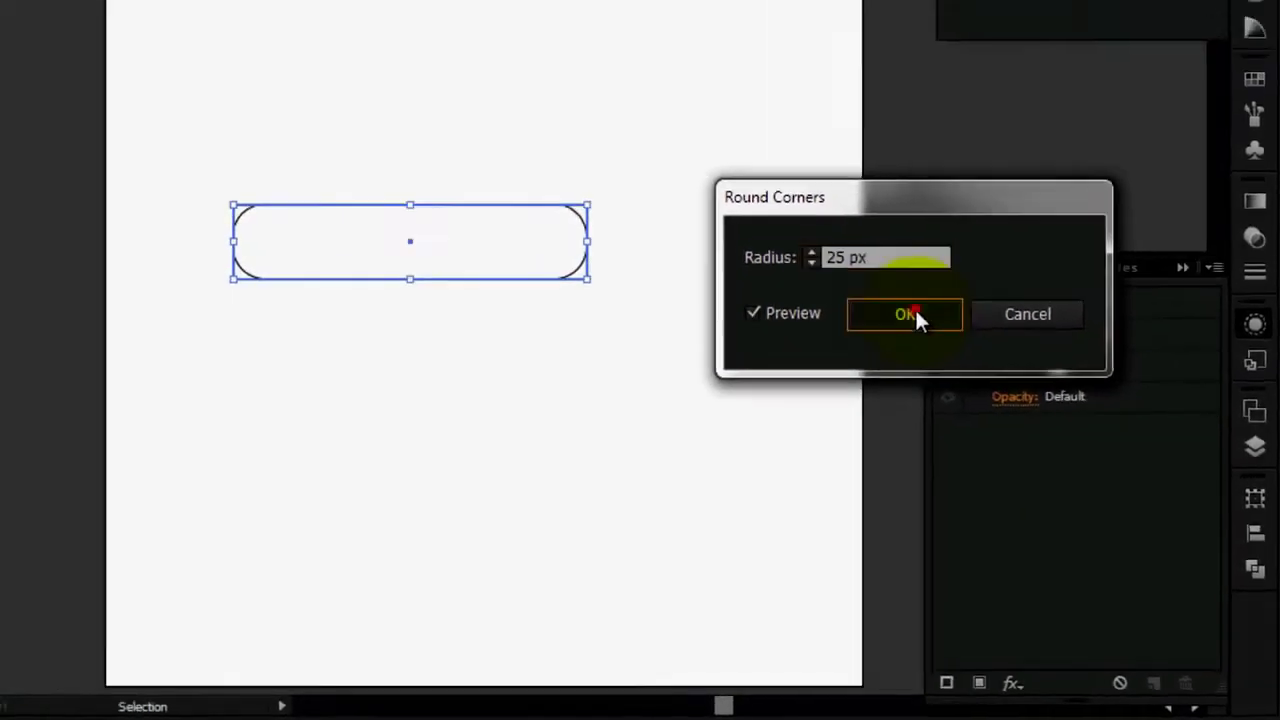
left_click(834, 237)
left_click(673, 414)
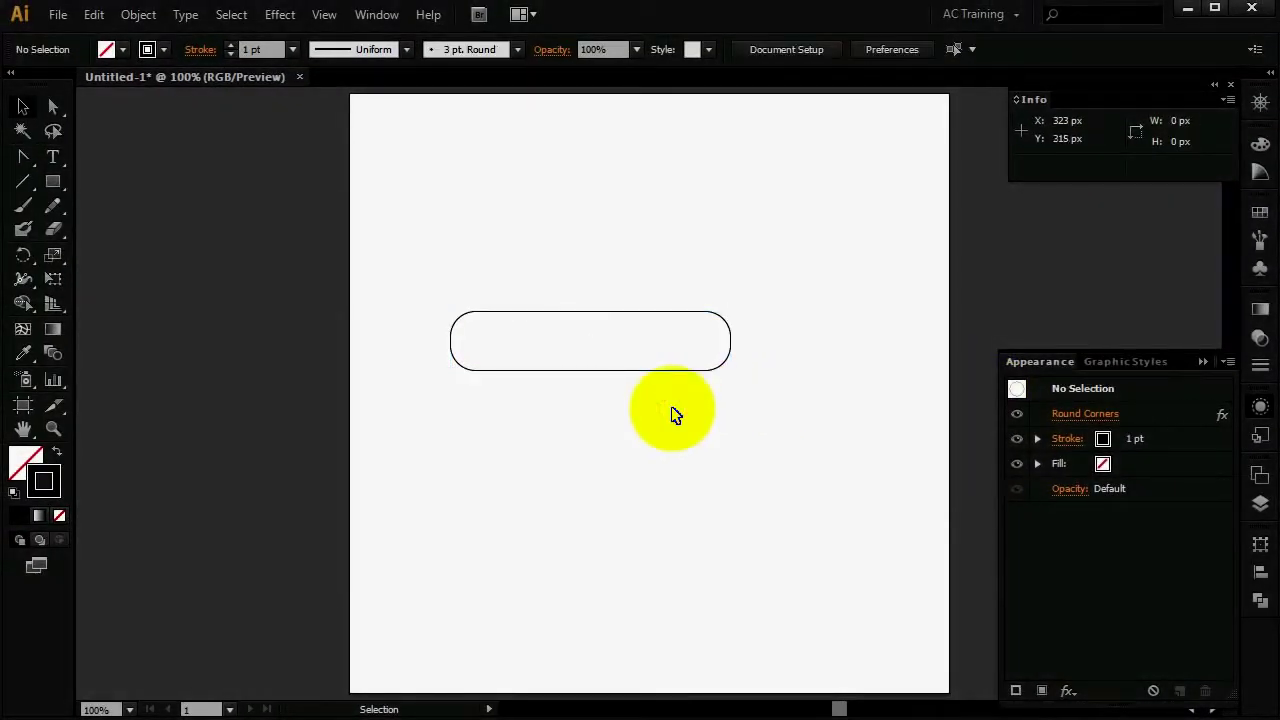
Use Object > Expand Appearance to convert the pill's rounding into an editable path.
left_click(669, 371)
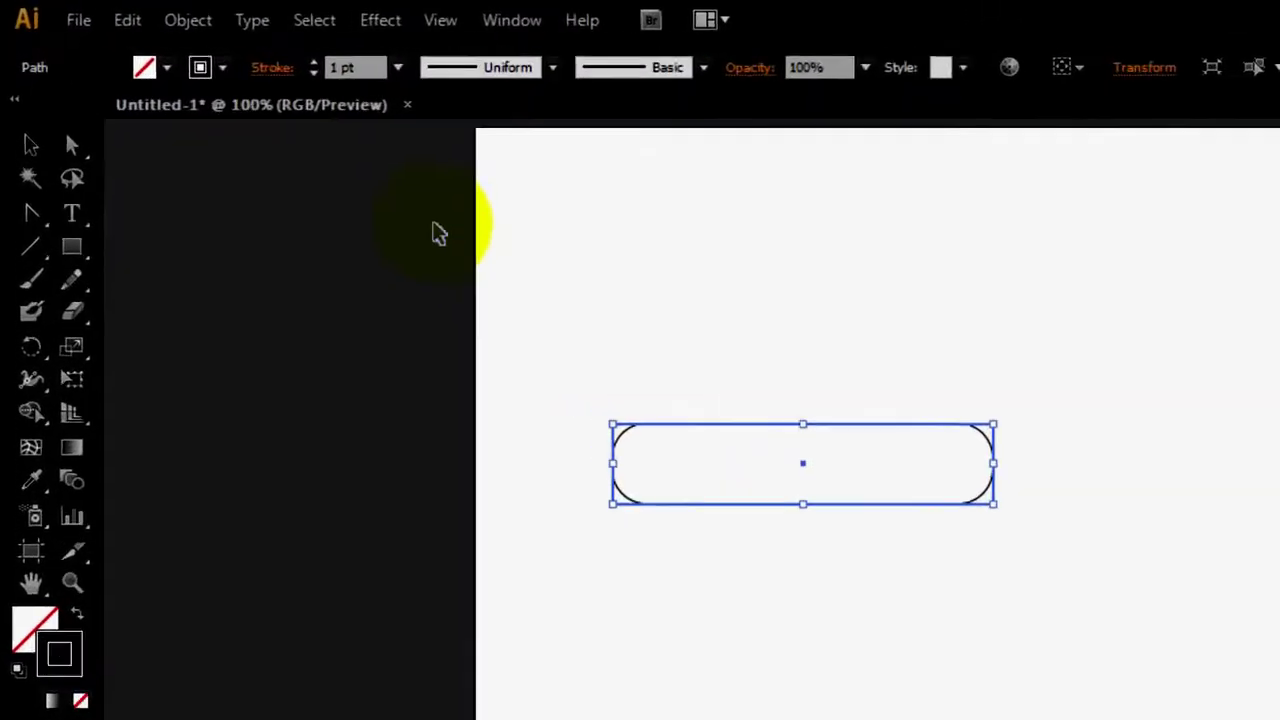
left_click(218, 28)
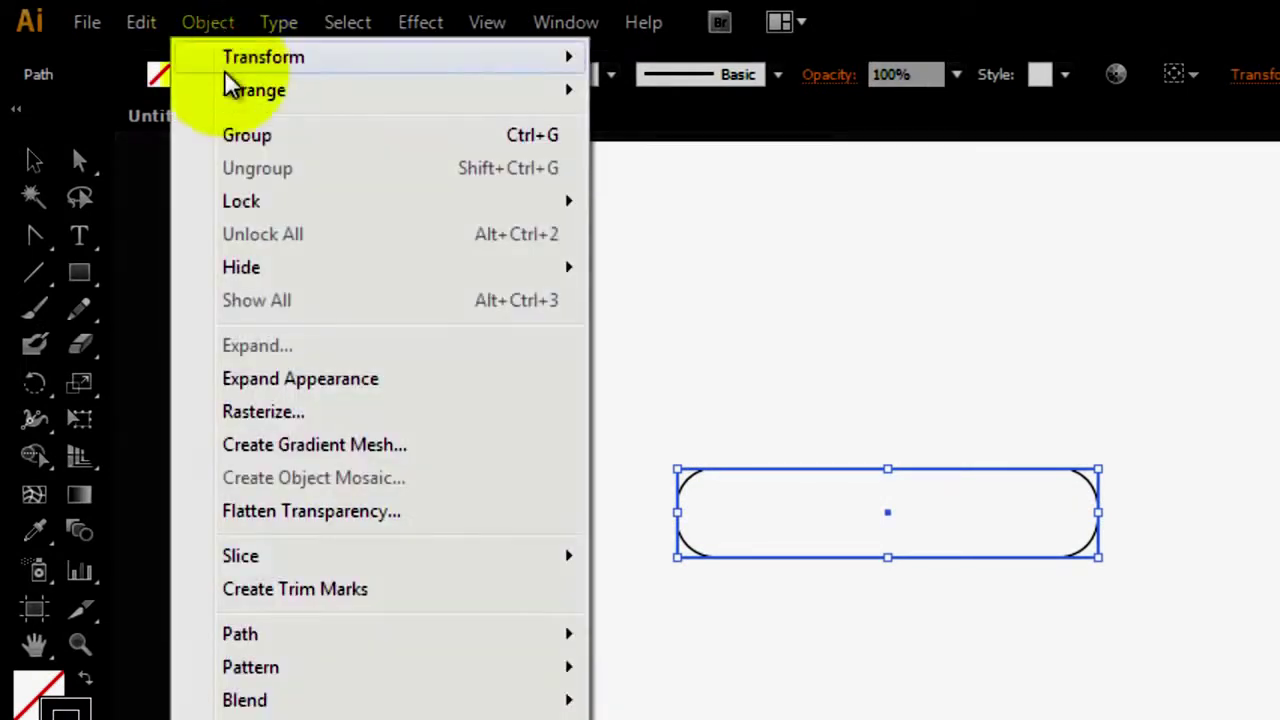
left_click(325, 390)
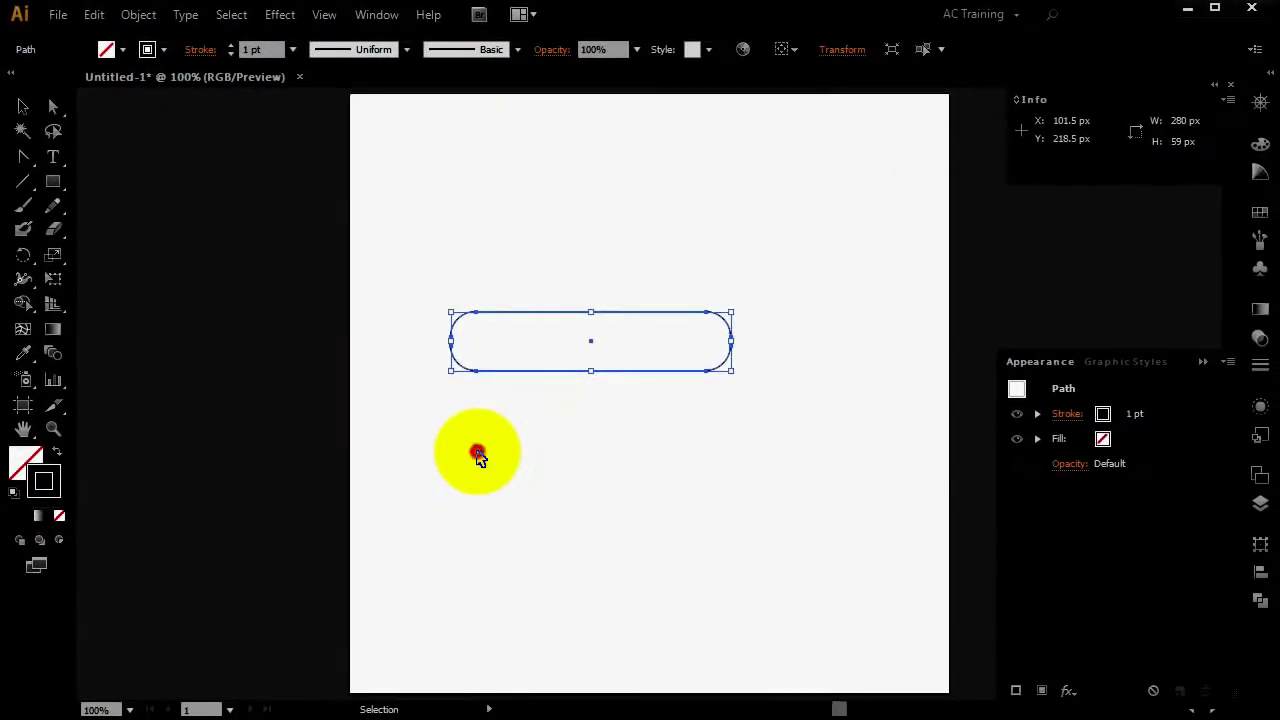
left_click(478, 455)
left_click(541, 371)
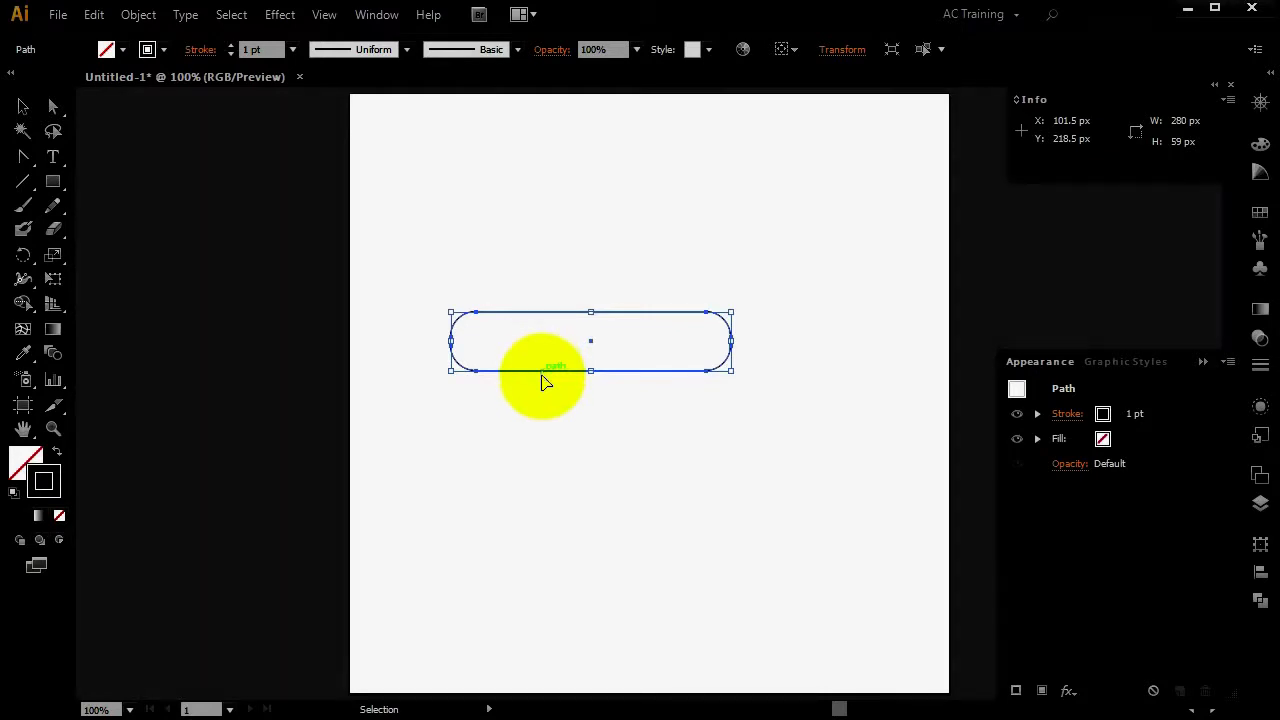
left_click(545, 413)
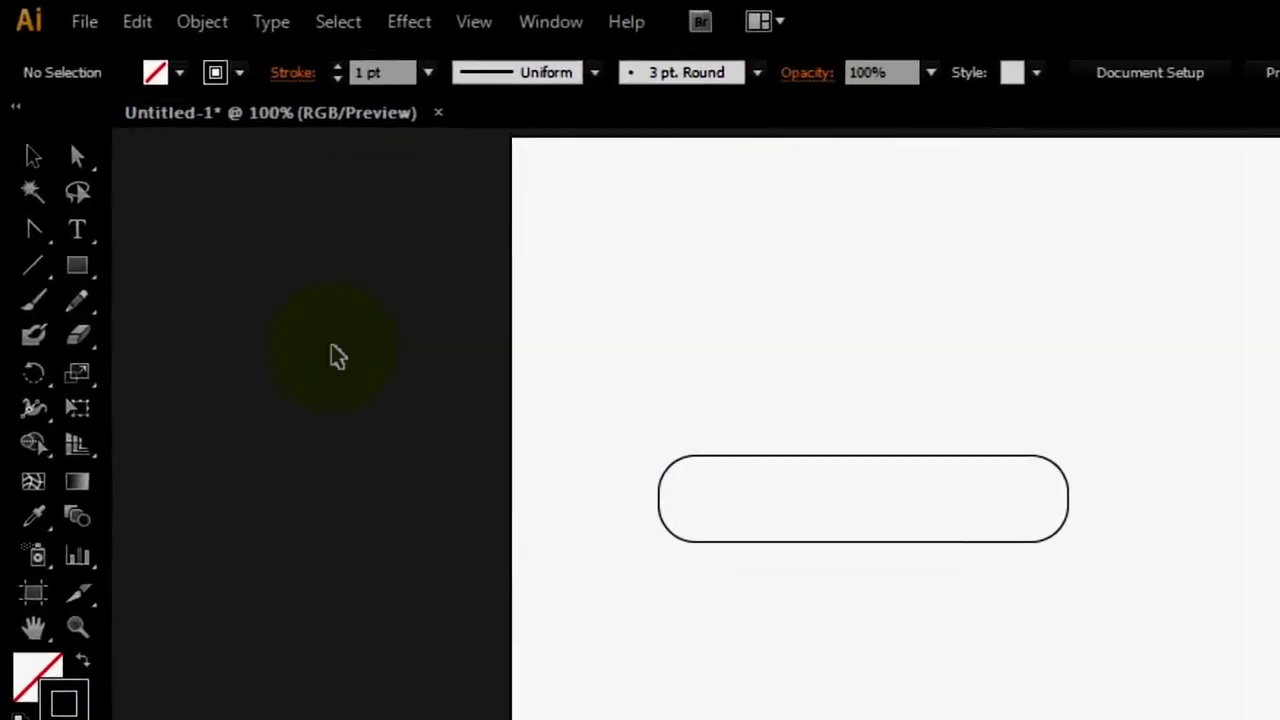
Draw a three-sided Polygon triangle with a flat base over the pill's right end.
left_click(70, 228)
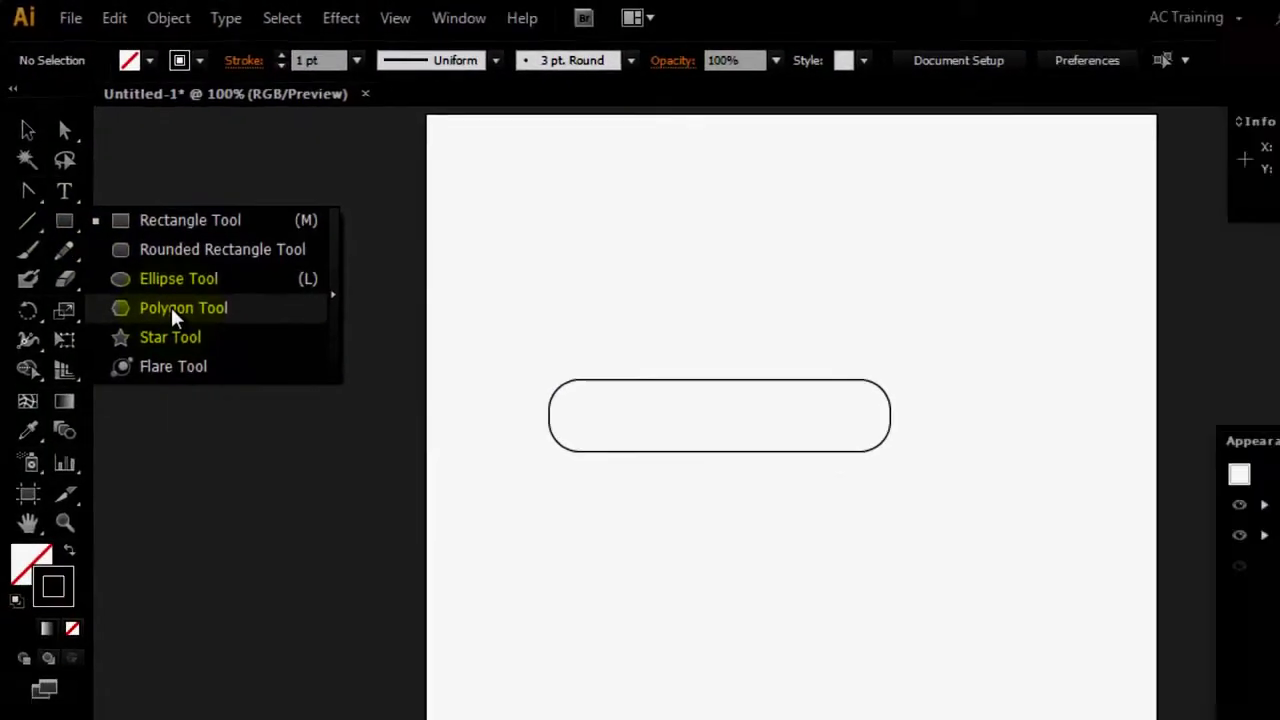
left_click(175, 310)
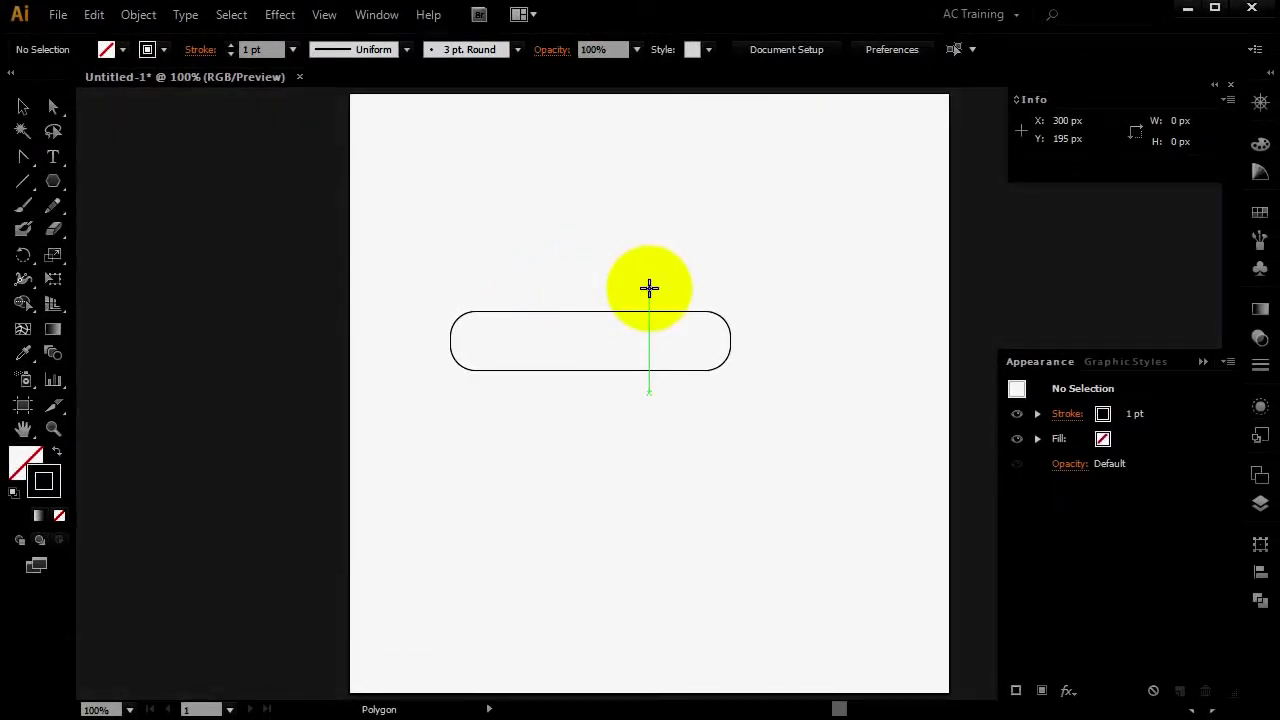
left_click_drag(649, 288, 700, 323)
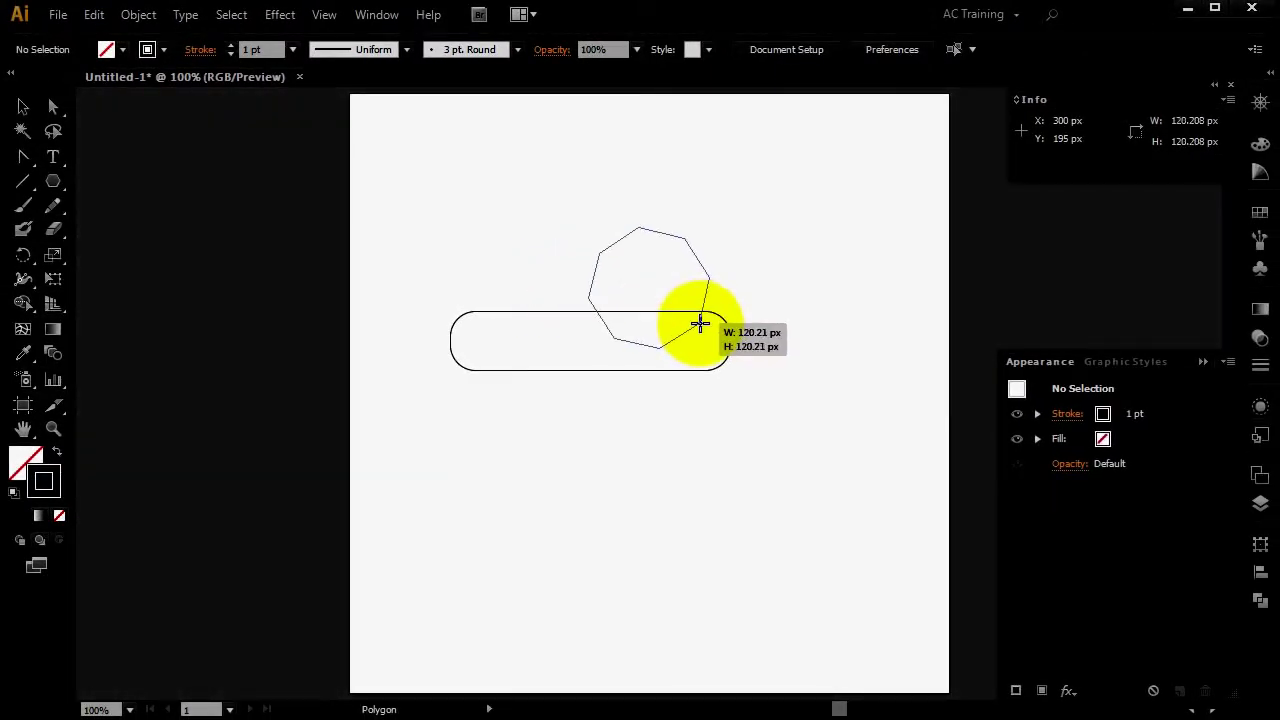
key("Up")
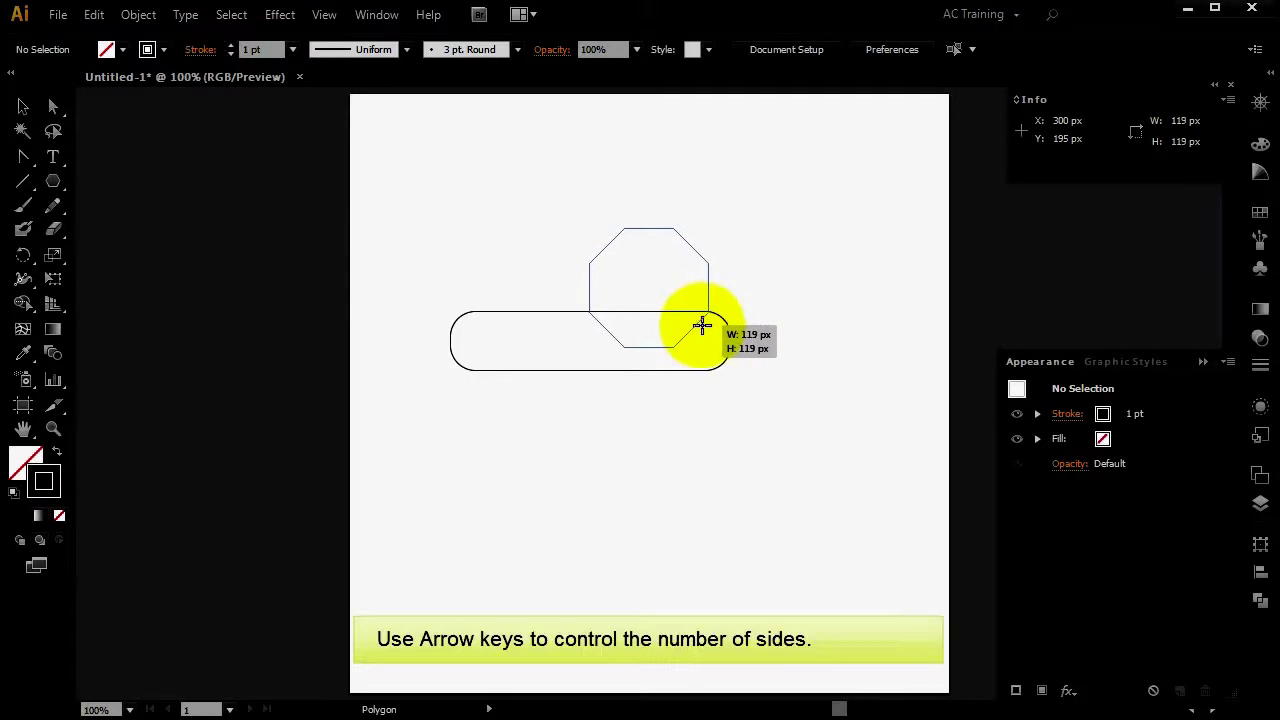
key("Up")
key("Down")
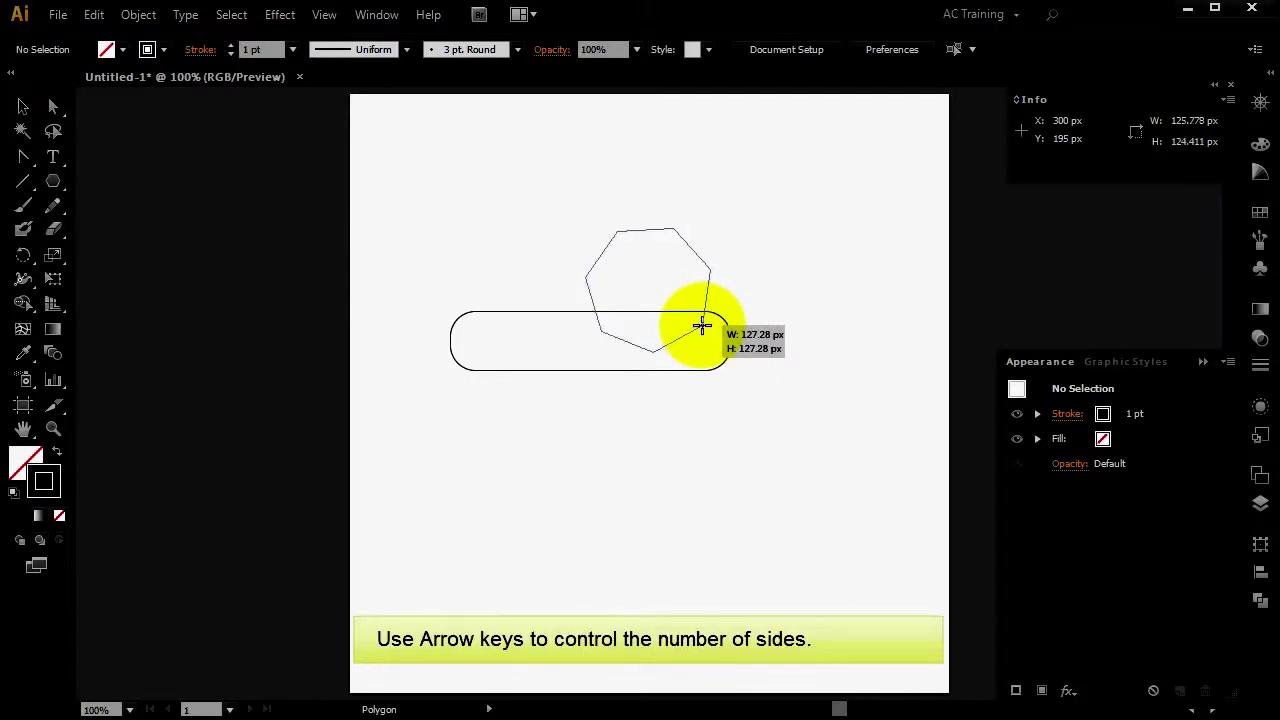
key("Down")
key("Down")
key("Down")
key("Down")
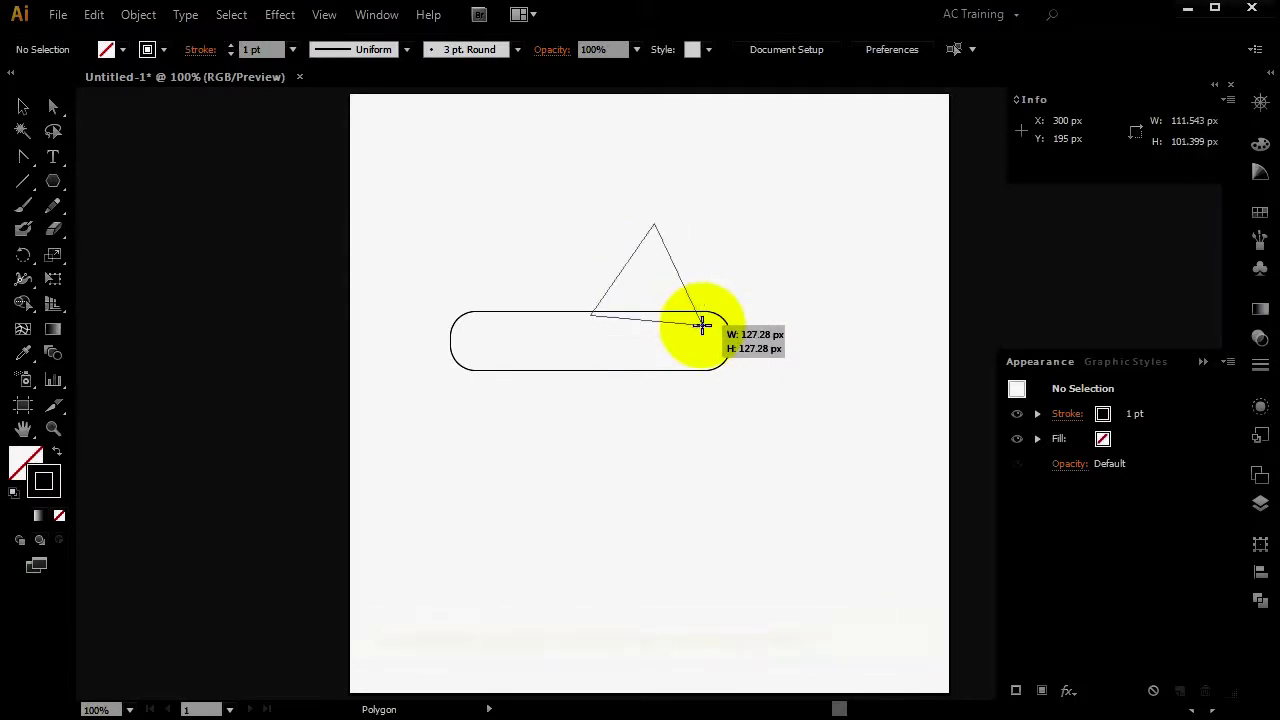
key("shift")
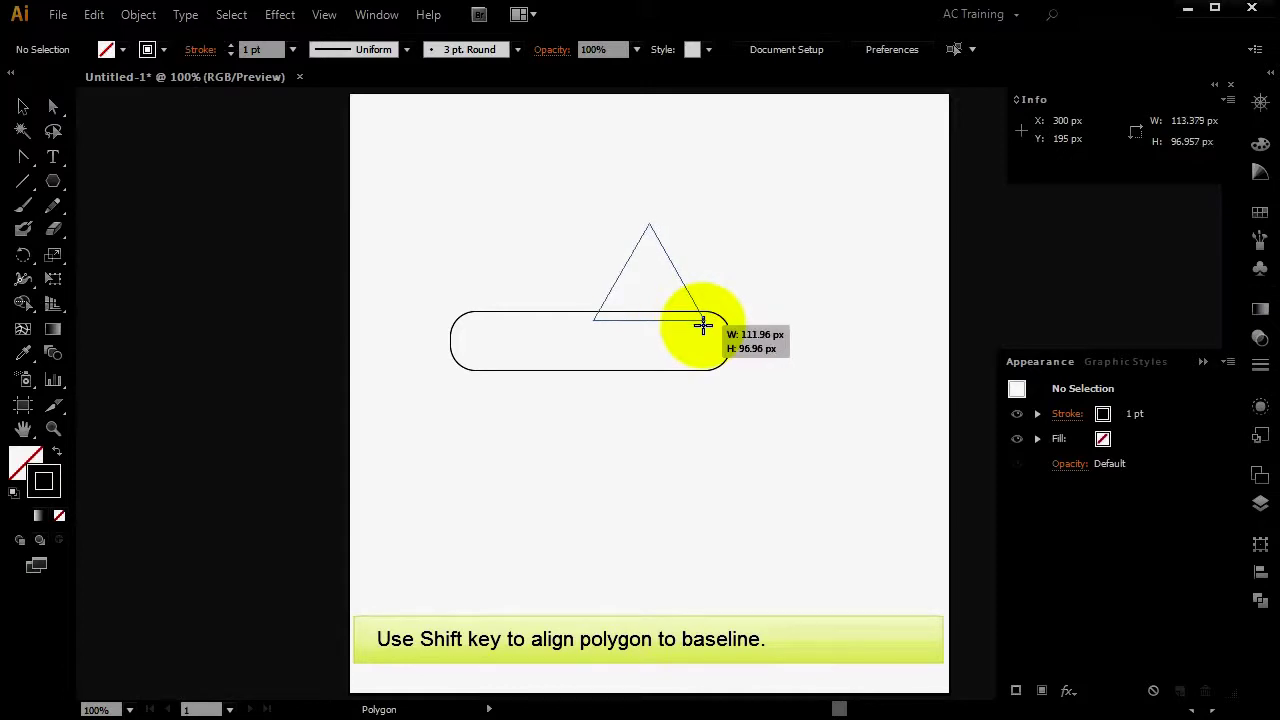
left_click_drag(703, 325, 707, 328)
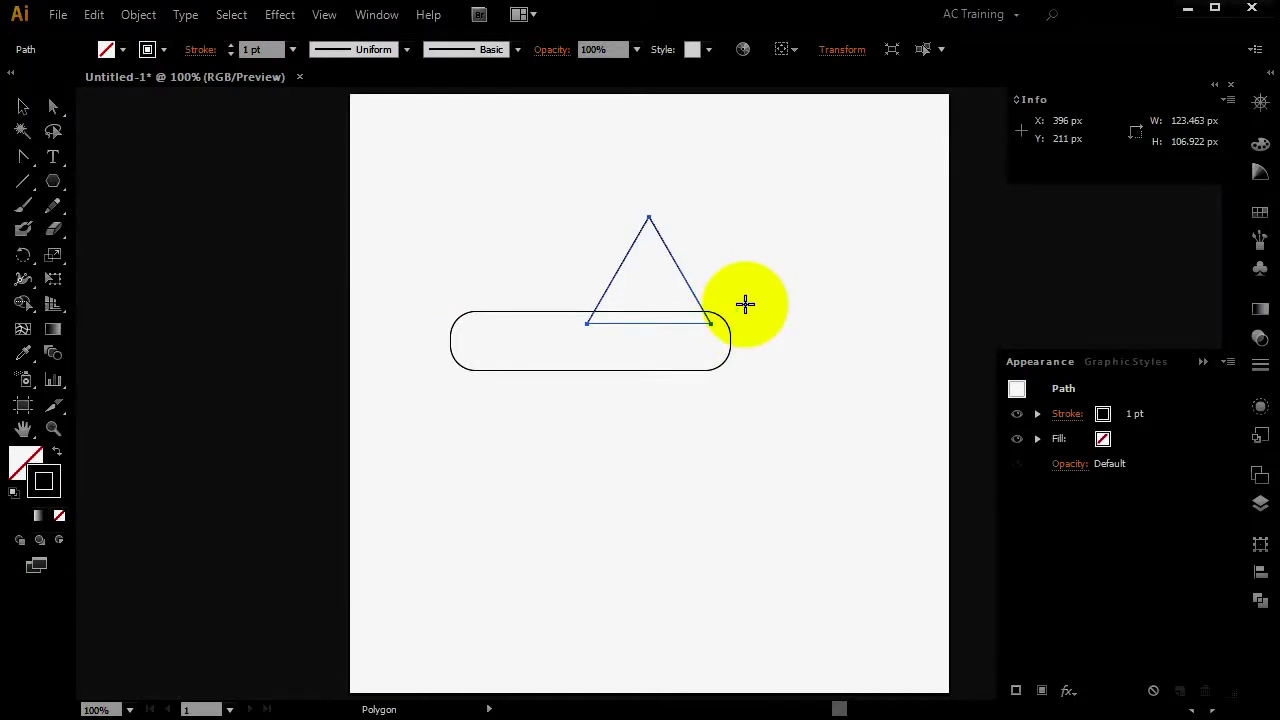
Rotate the triangle -90° so it points right.
key("v")
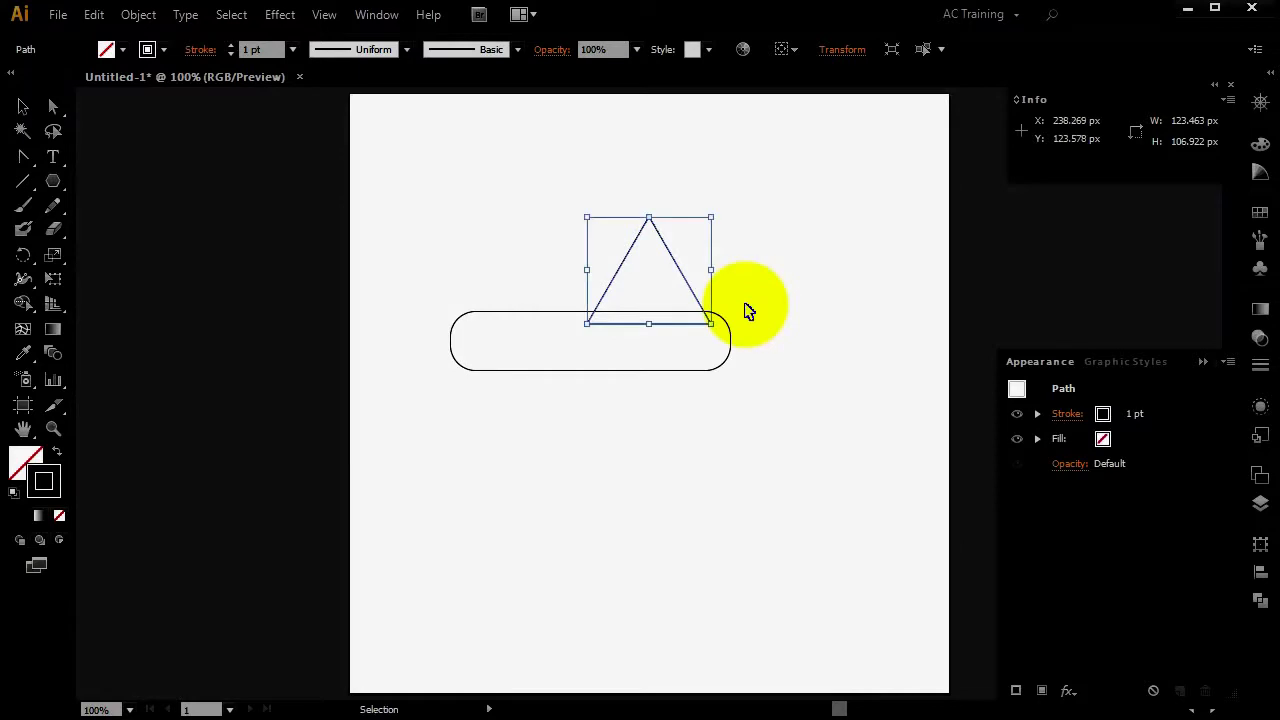
left_click_drag(720, 211, 738, 330)
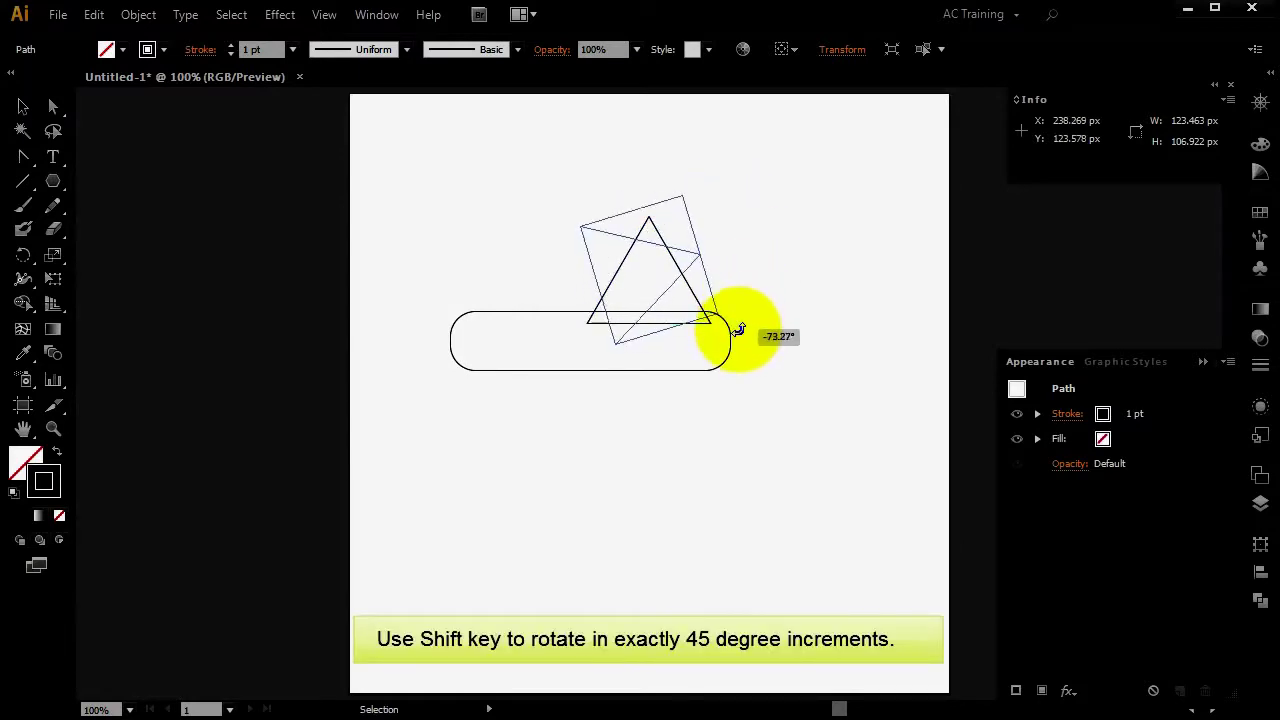
left_click_drag(738, 330, 740, 340)
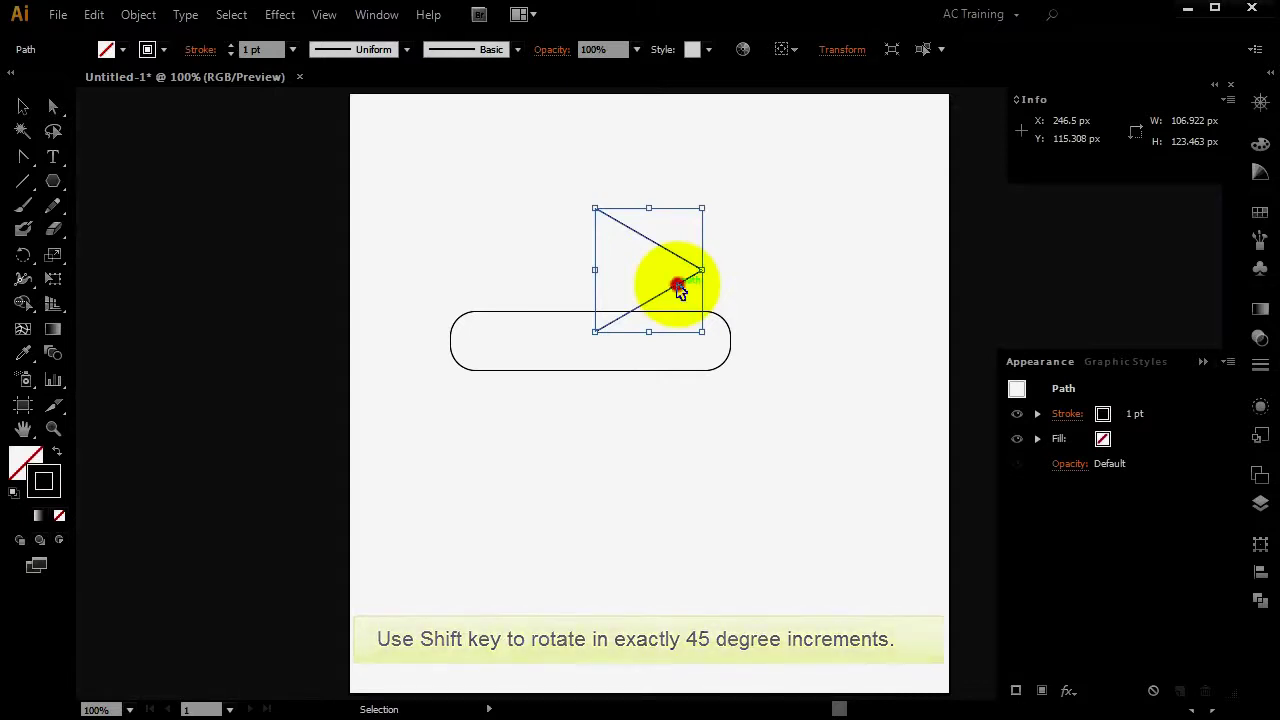
Move the triangle onto the pill's right end and nudge it right into place.
left_click_drag(680, 290, 785, 363)
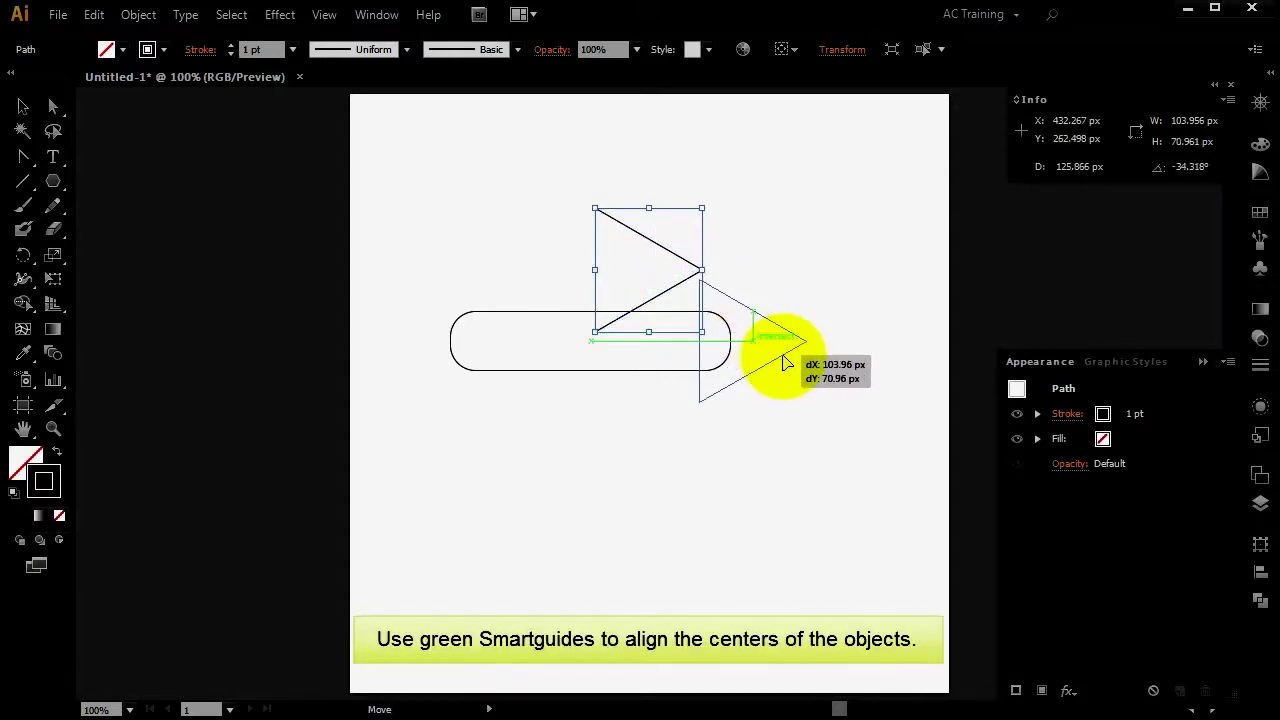
left_click_drag(785, 363, 786, 363)
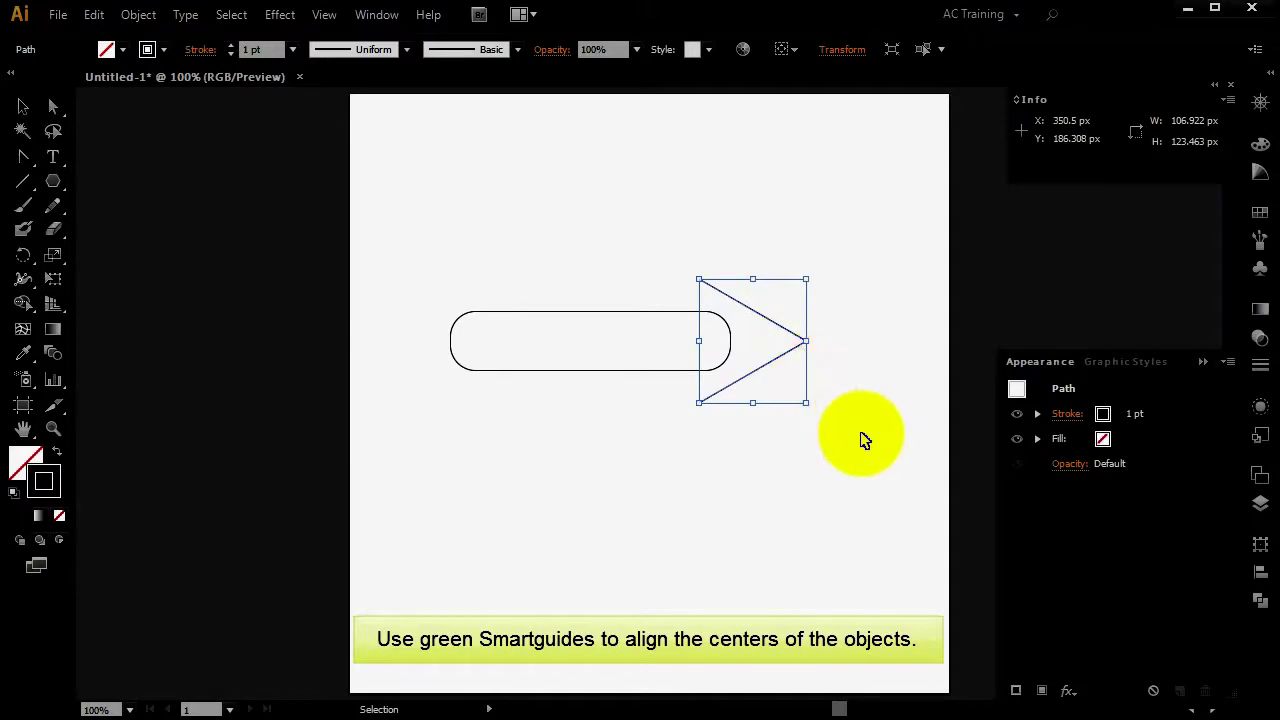
key("Right")
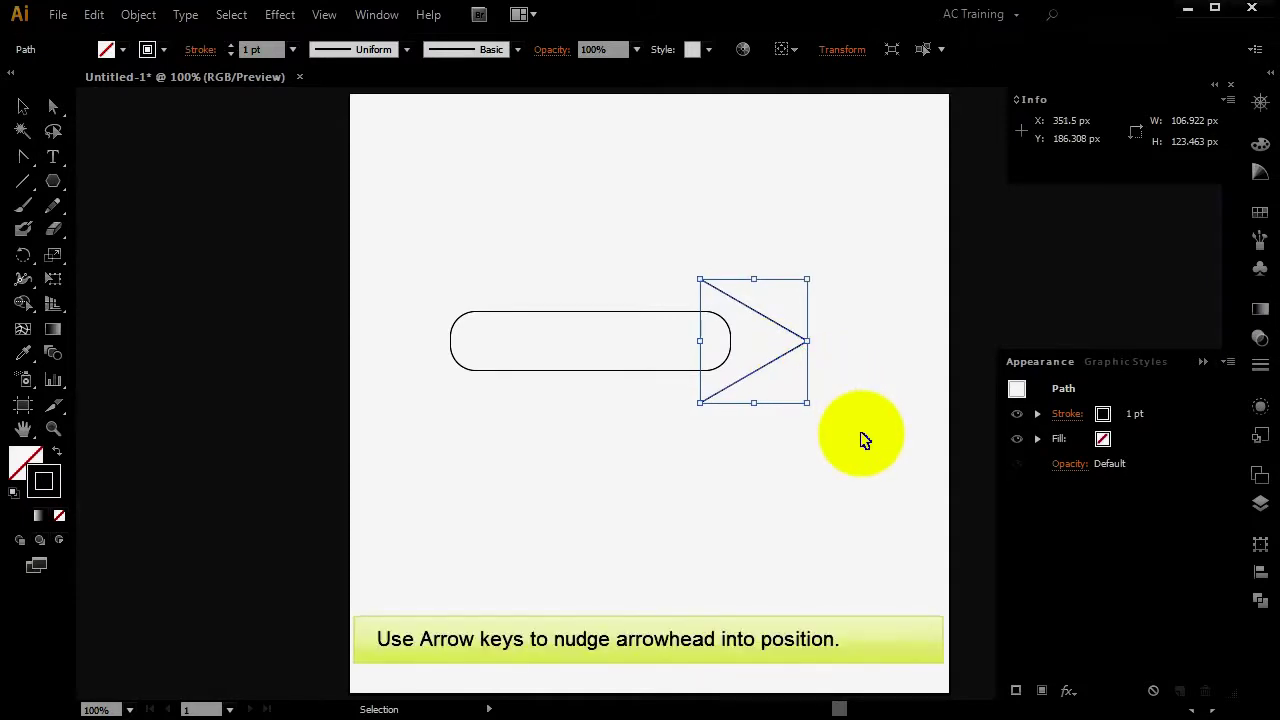
key("Right")
key("Right")
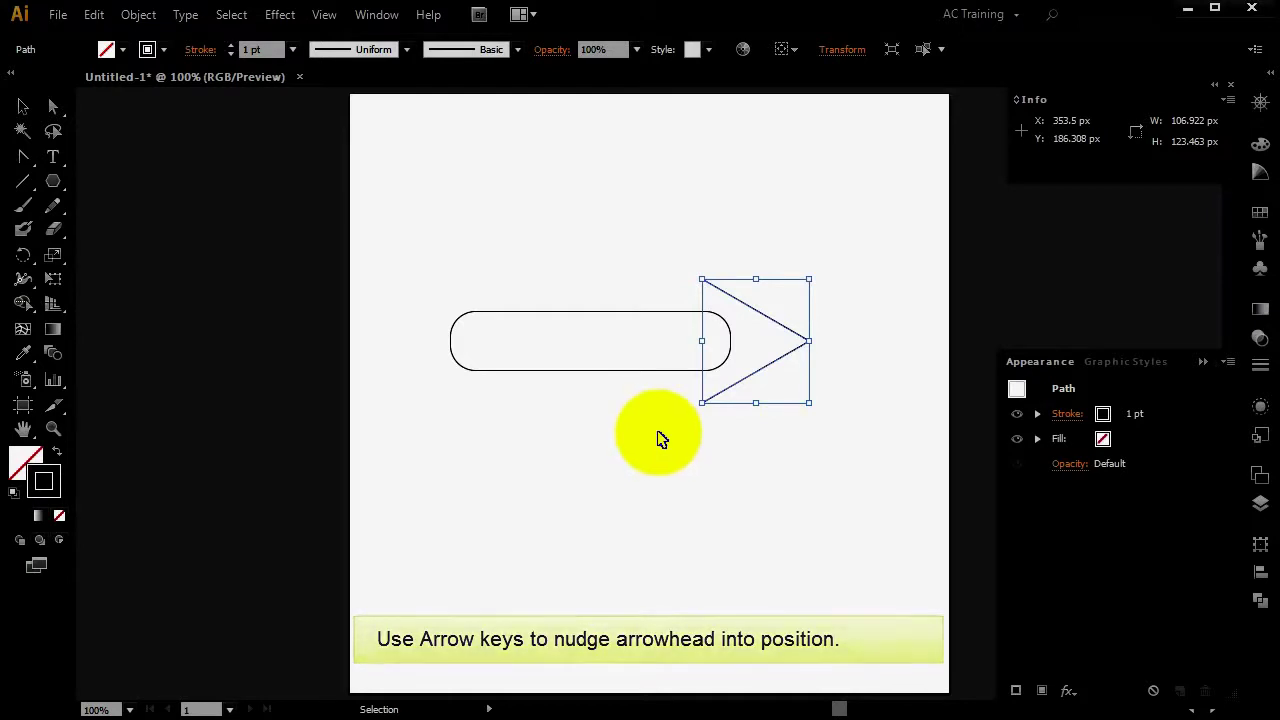
left_click_drag(643, 426, 736, 349)
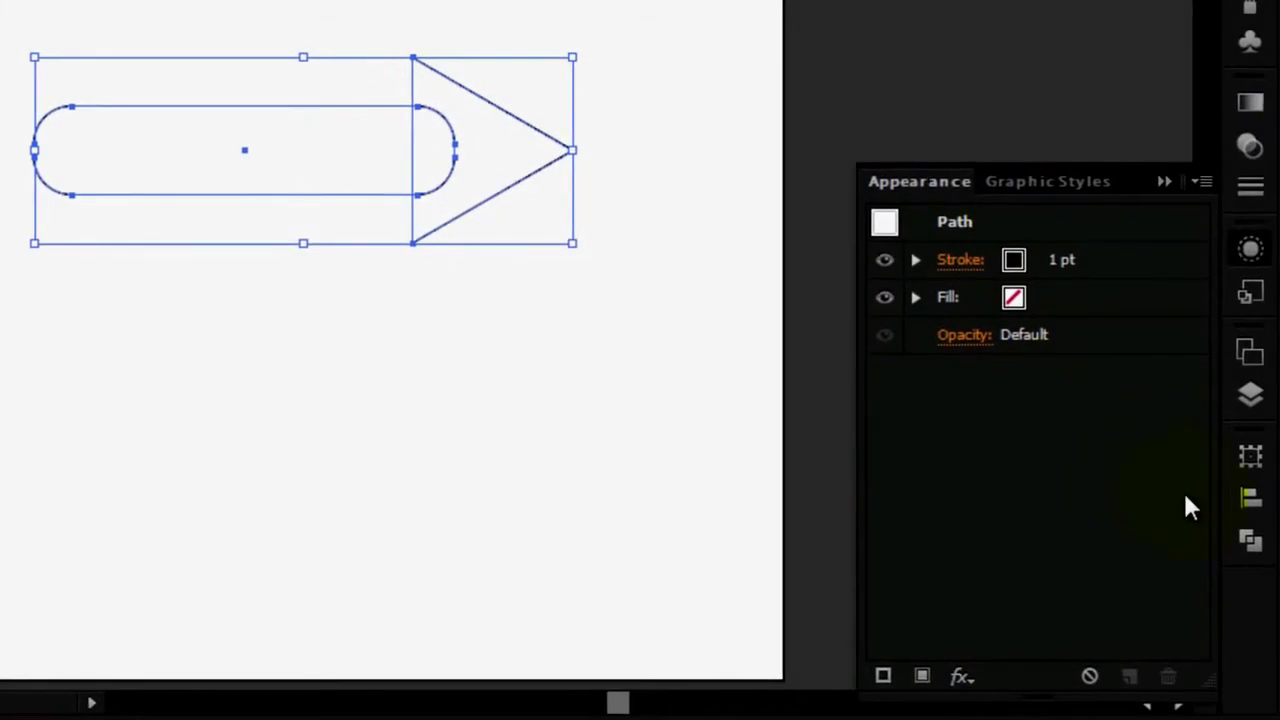
Unite the pill and triangle with Pathfinder into one arrow path, then select it.
left_click(1251, 541)
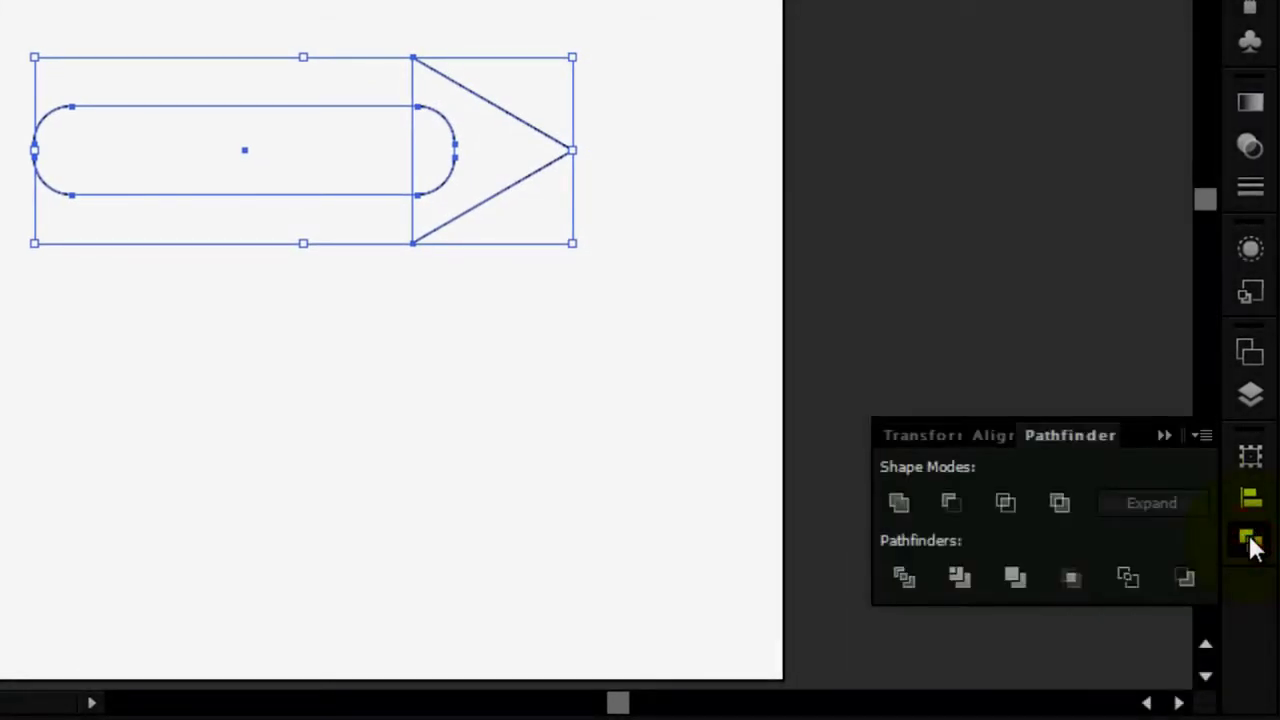
left_click(900, 502)
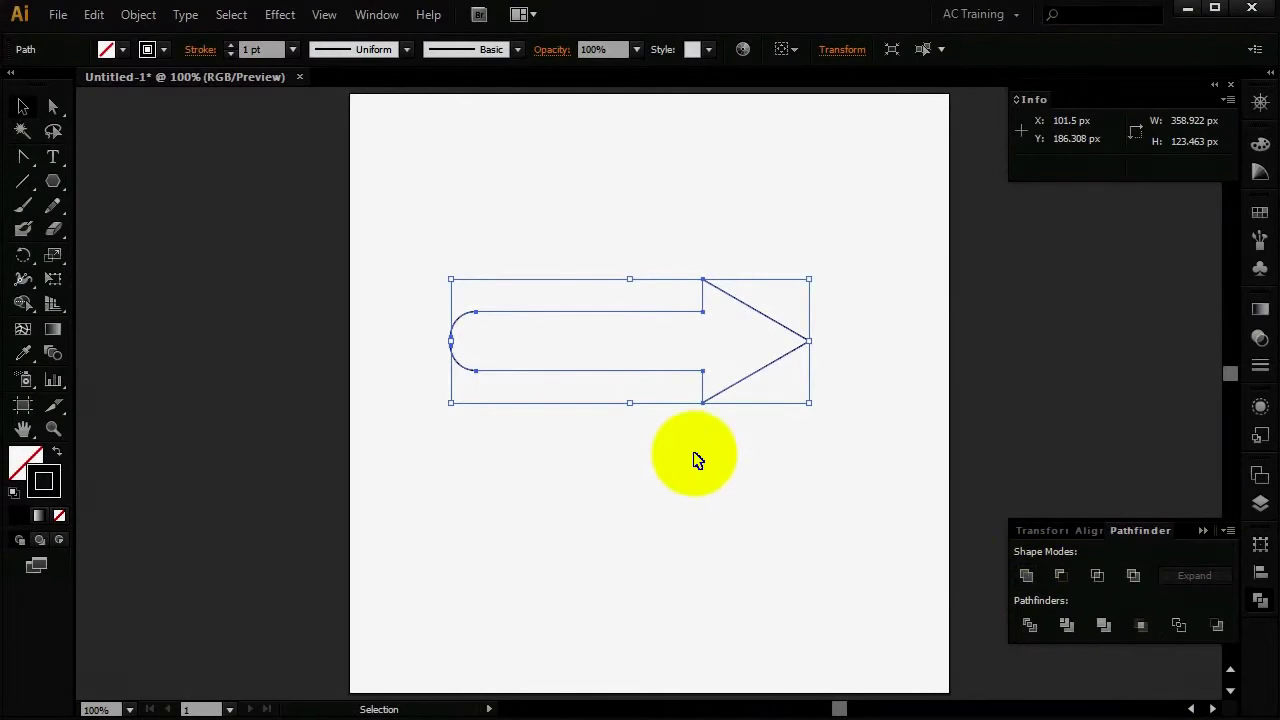
left_click(697, 460)
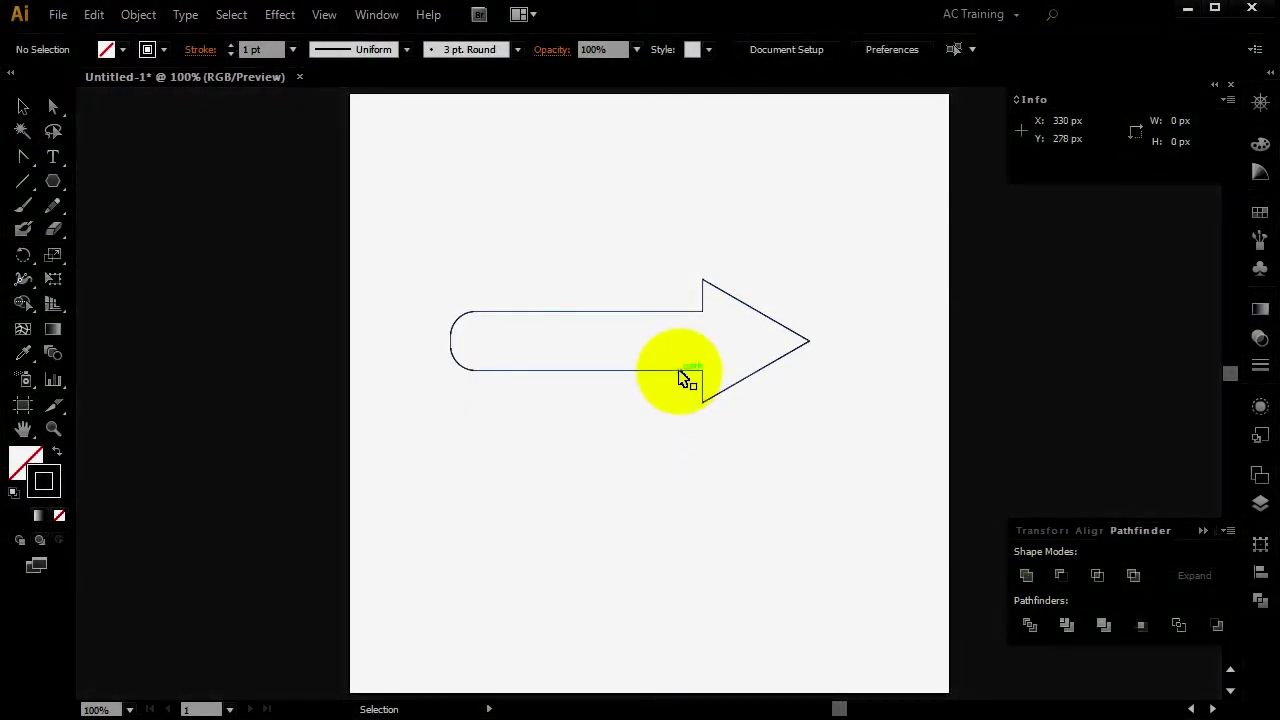
left_click(680, 377)
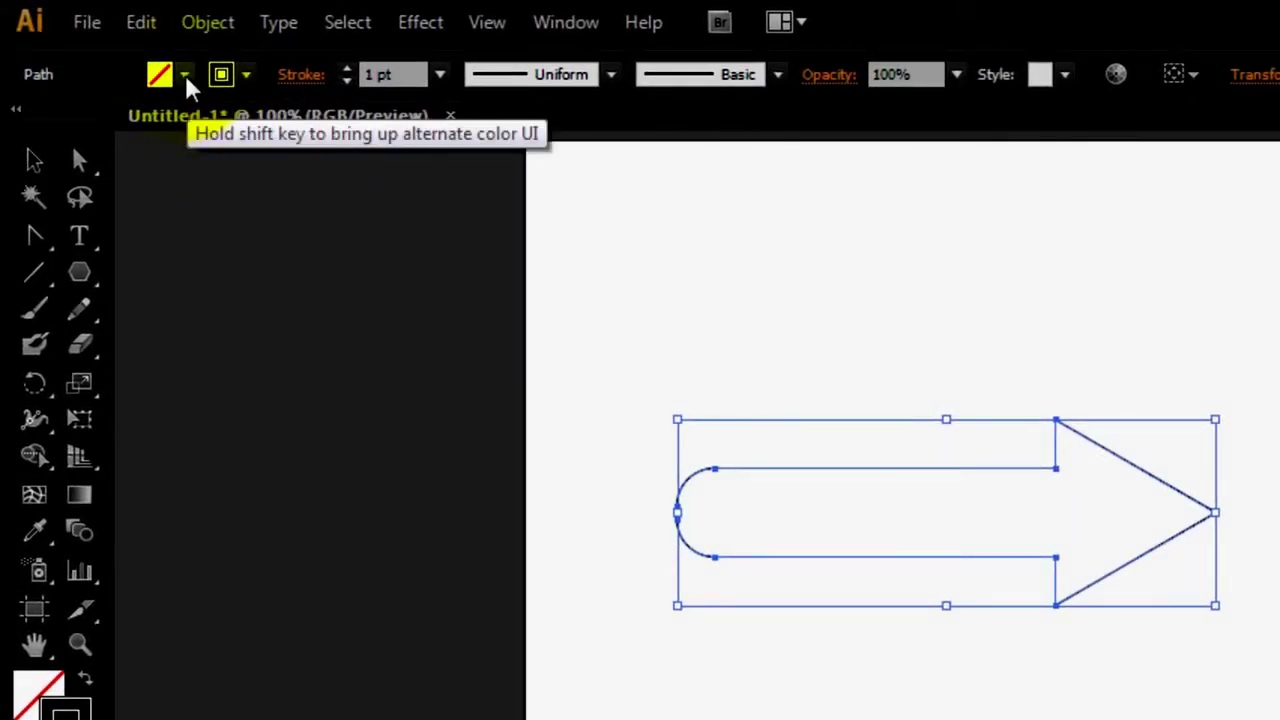
Give the merged arrow an orange swatch fill and a 3 pt stroke weight.
left_click(185, 76)
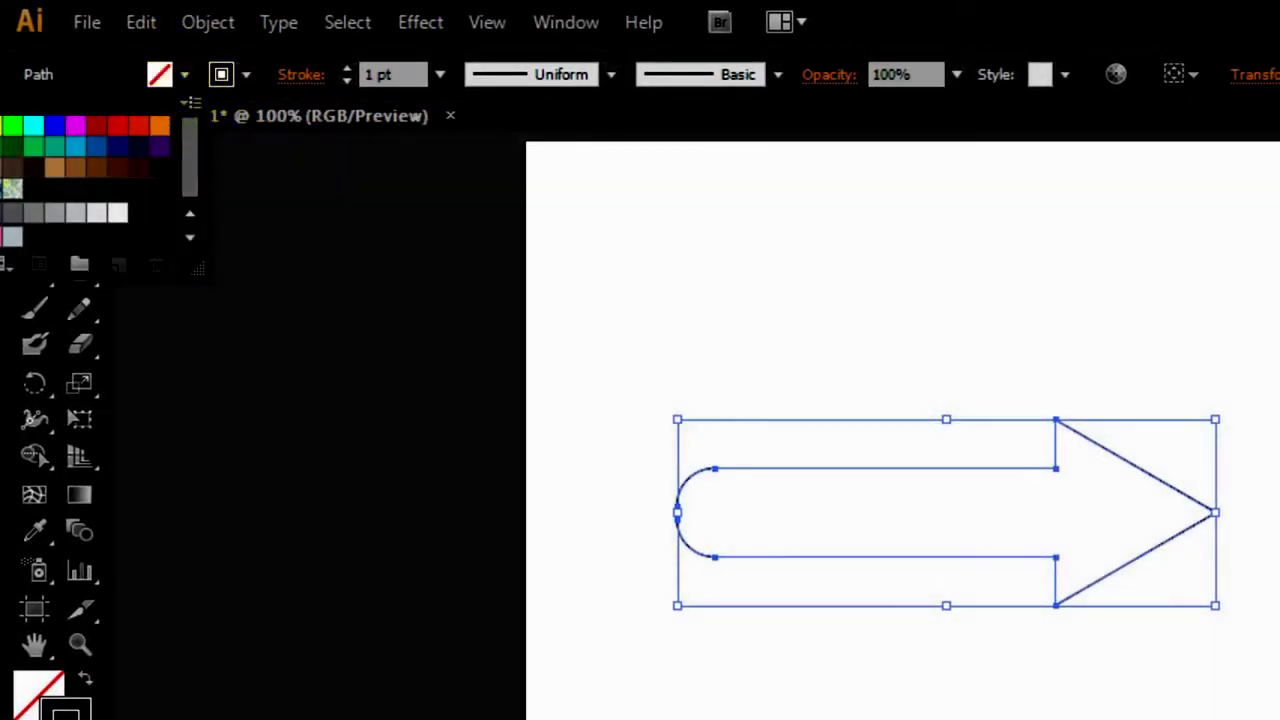
left_click(55, 167)
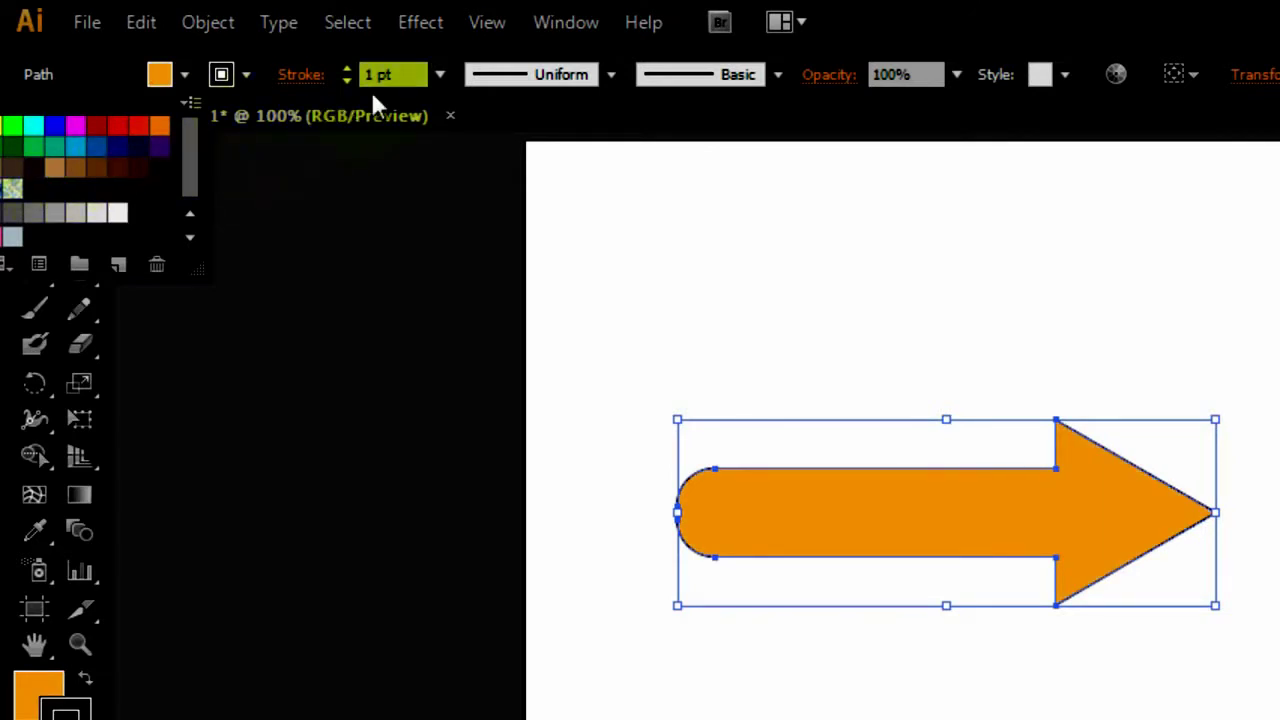
left_click(348, 68)
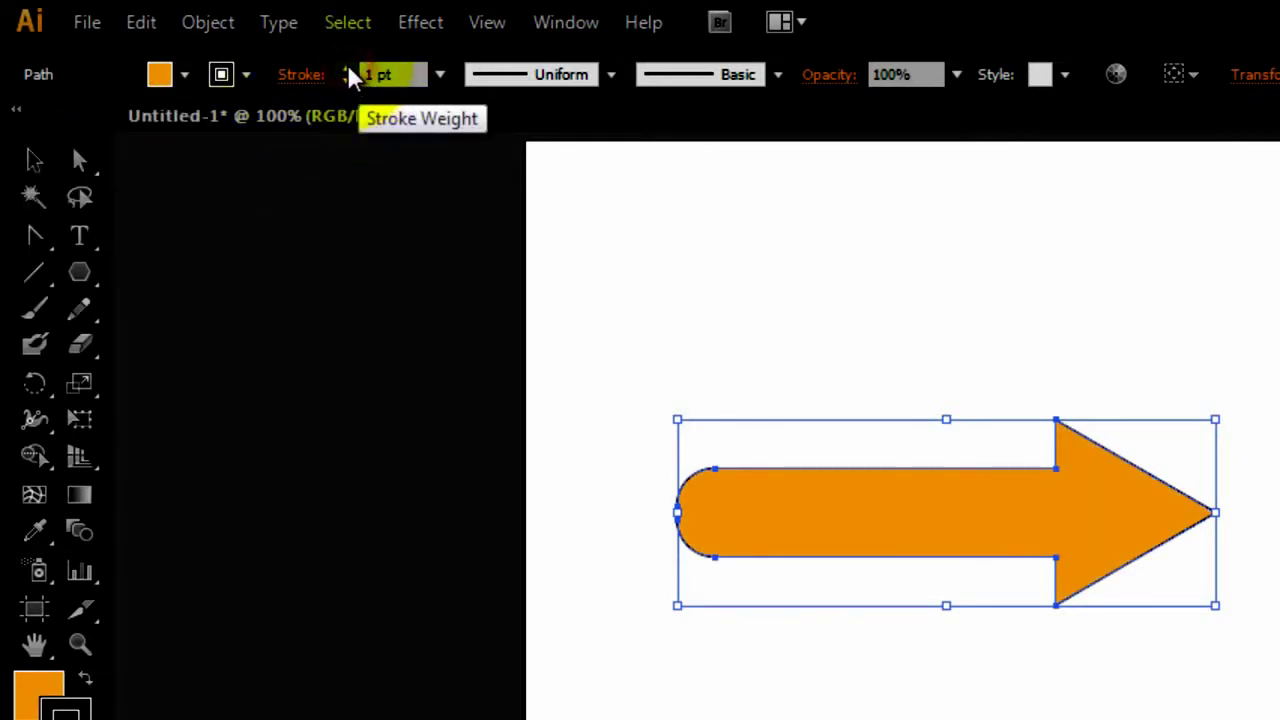
left_click(347, 69)
left_click(347, 69)
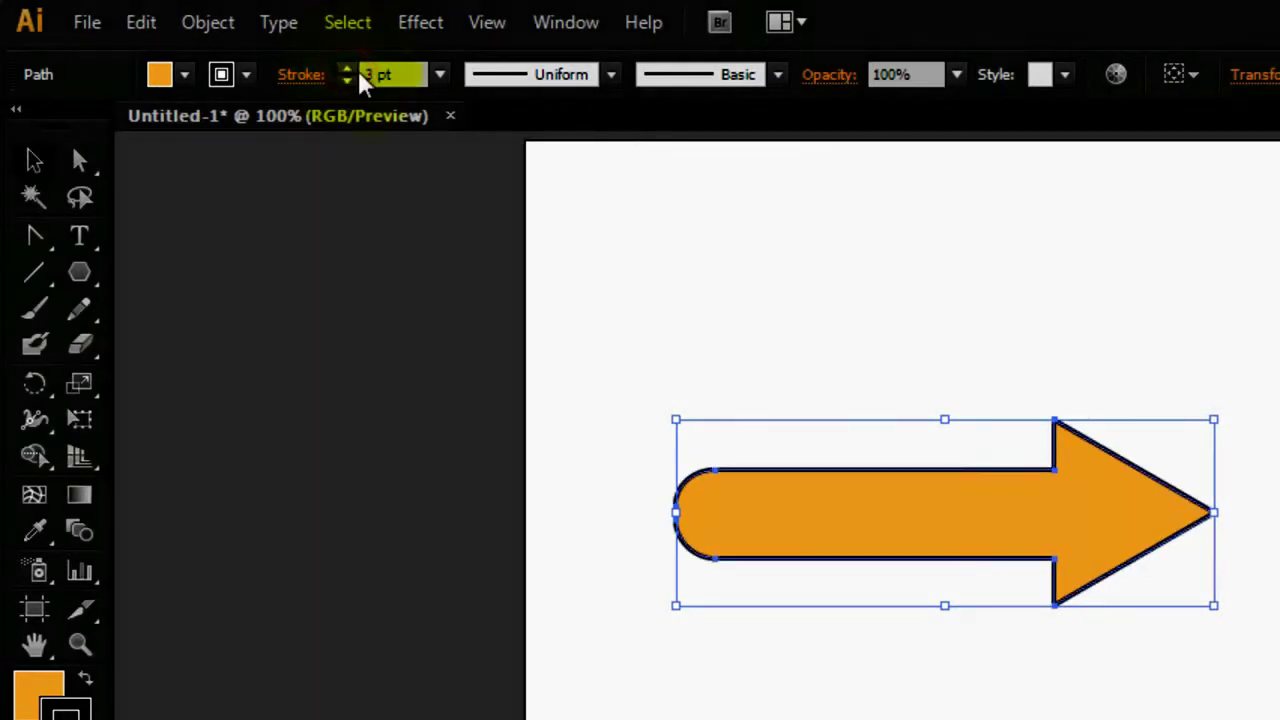
left_click(895, 695)
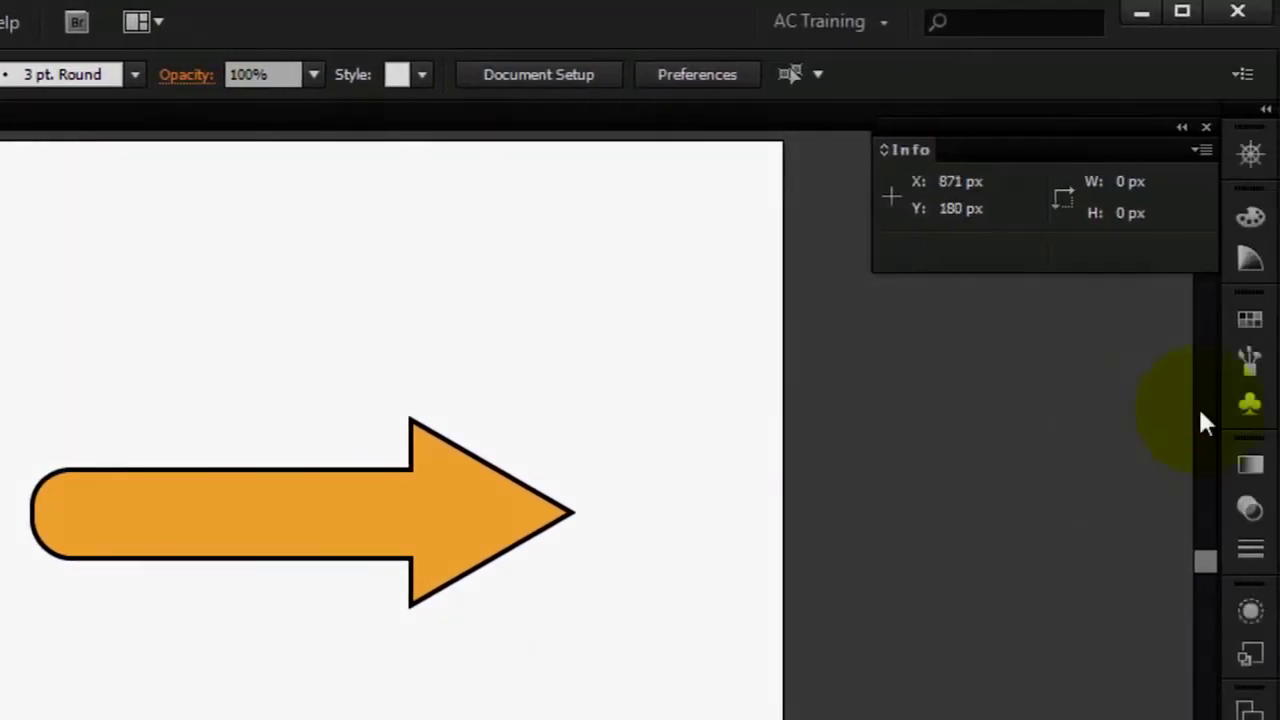
Drag the arrow into the Symbols panel and save it as a symbol named 'Arrow'.
left_click(1252, 405)
left_click_drag(960, 440, 613, 490)
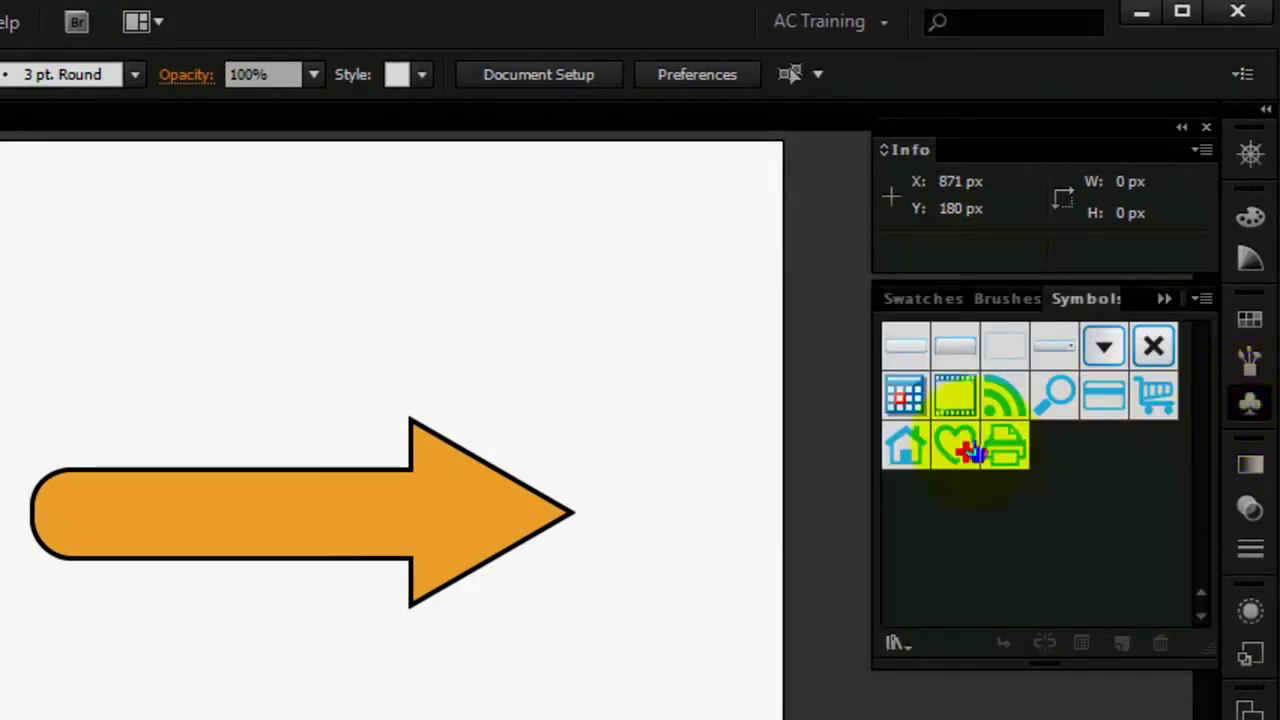
left_click_drag(519, 487, 965, 532)
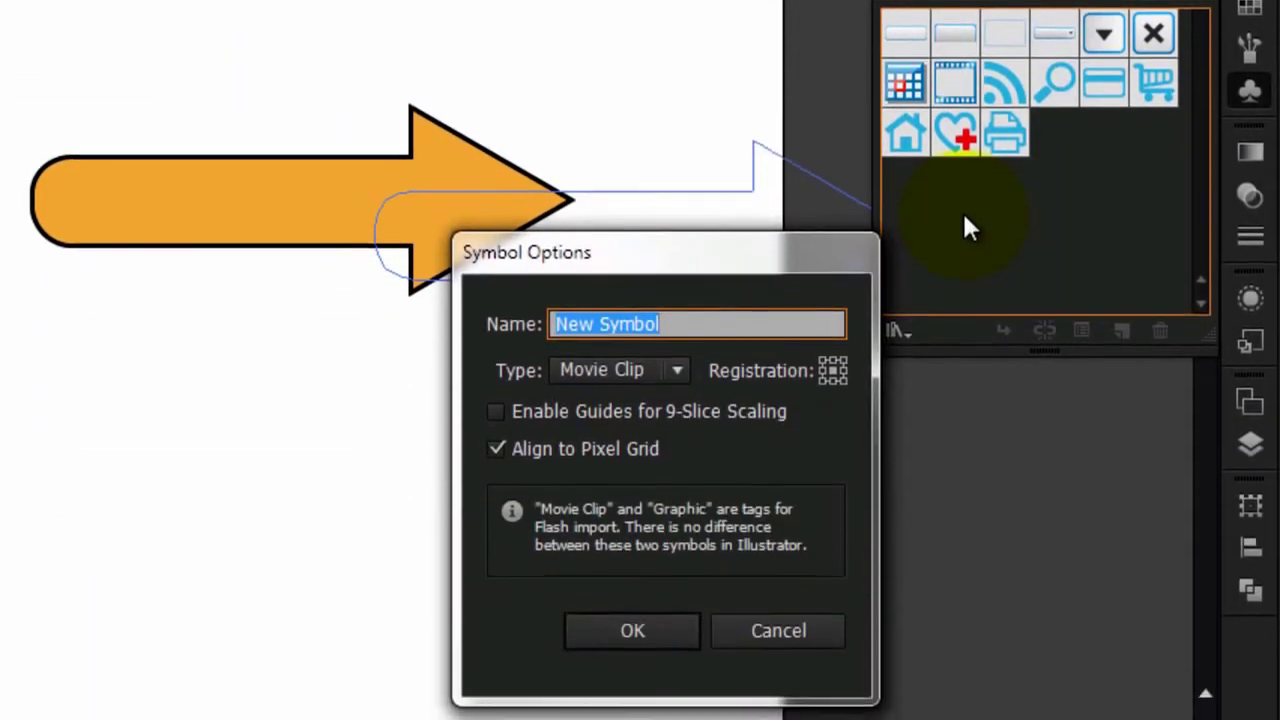
type("Arrow")
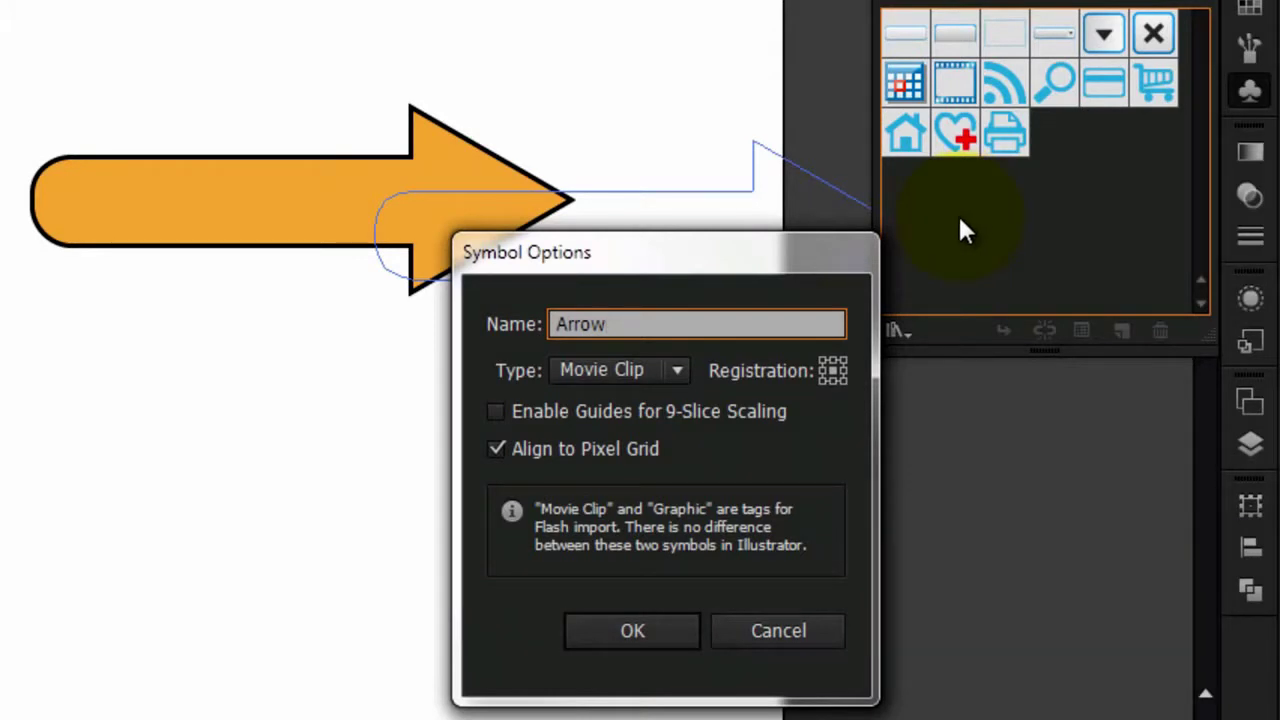
left_click(660, 630)
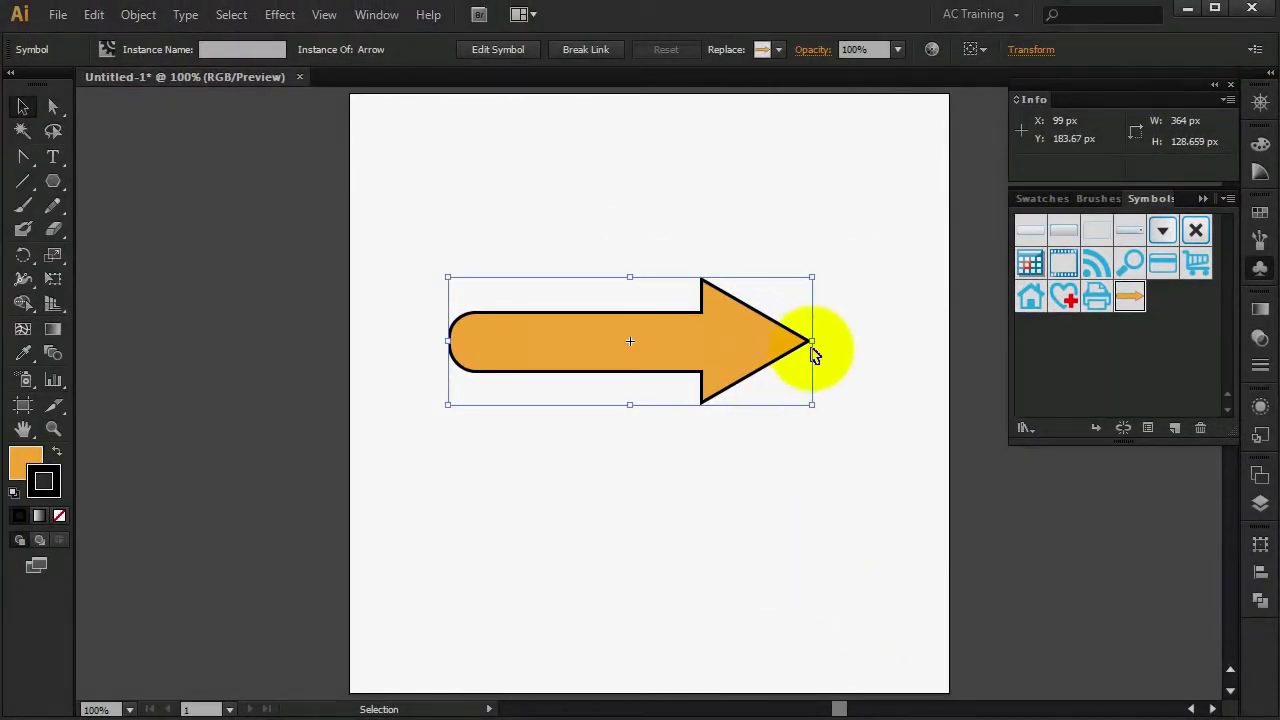
Move the first arrow to the top and place a second Arrow instance, shortened from the left.
left_click_drag(670, 350, 615, 196)
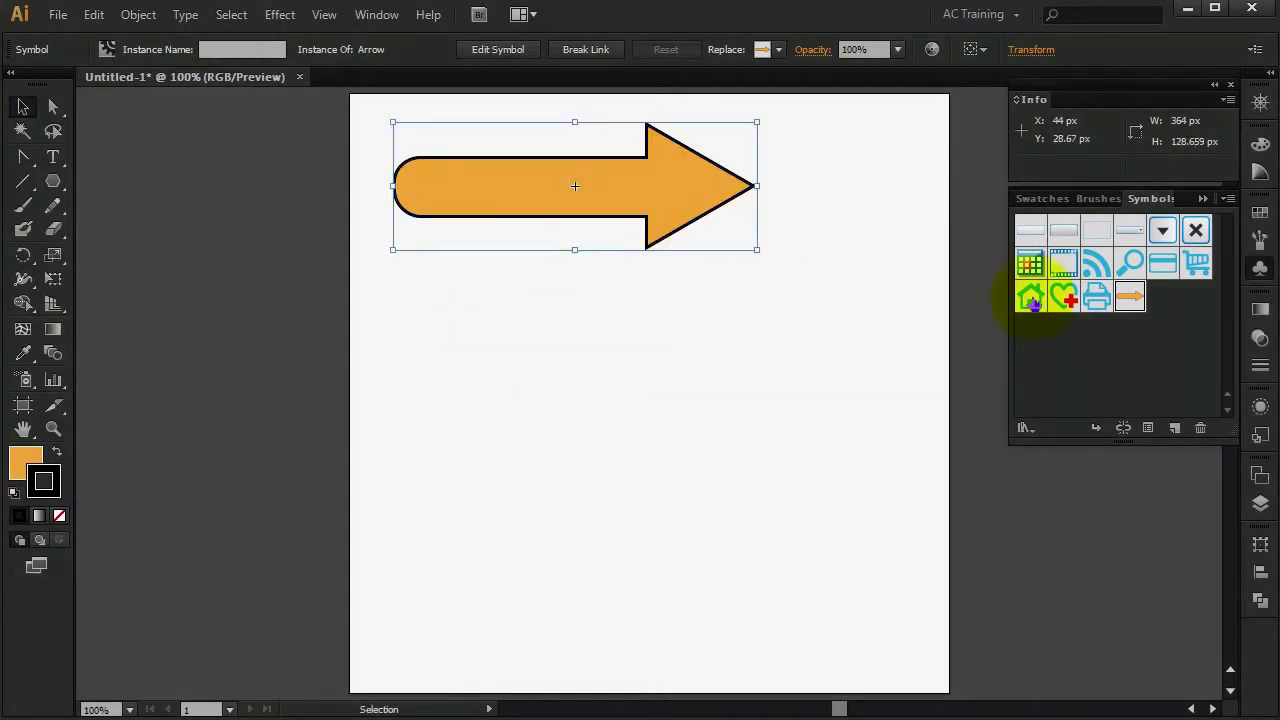
mouse_move(1134, 298)
left_mouse_down()
mouse_move(857, 371)
mouse_move(580, 400)
mouse_move(614, 326)
left_mouse_up()
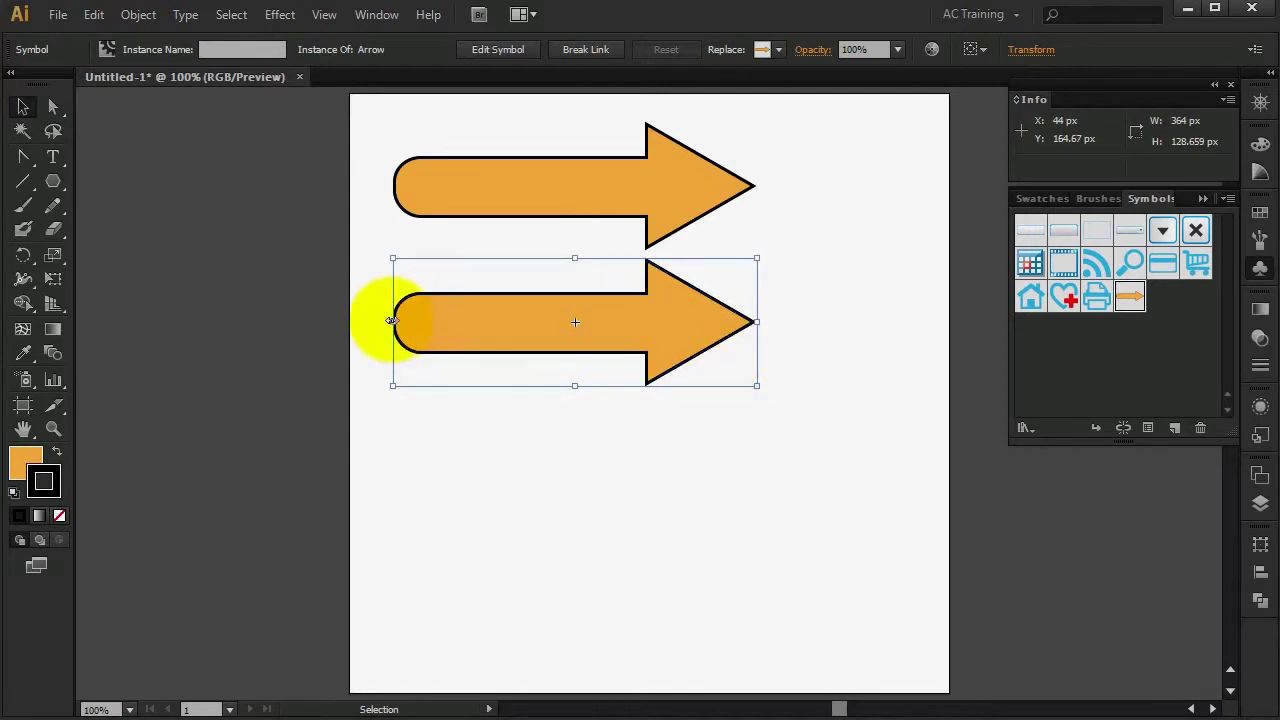
left_click_drag(391, 322, 565, 323)
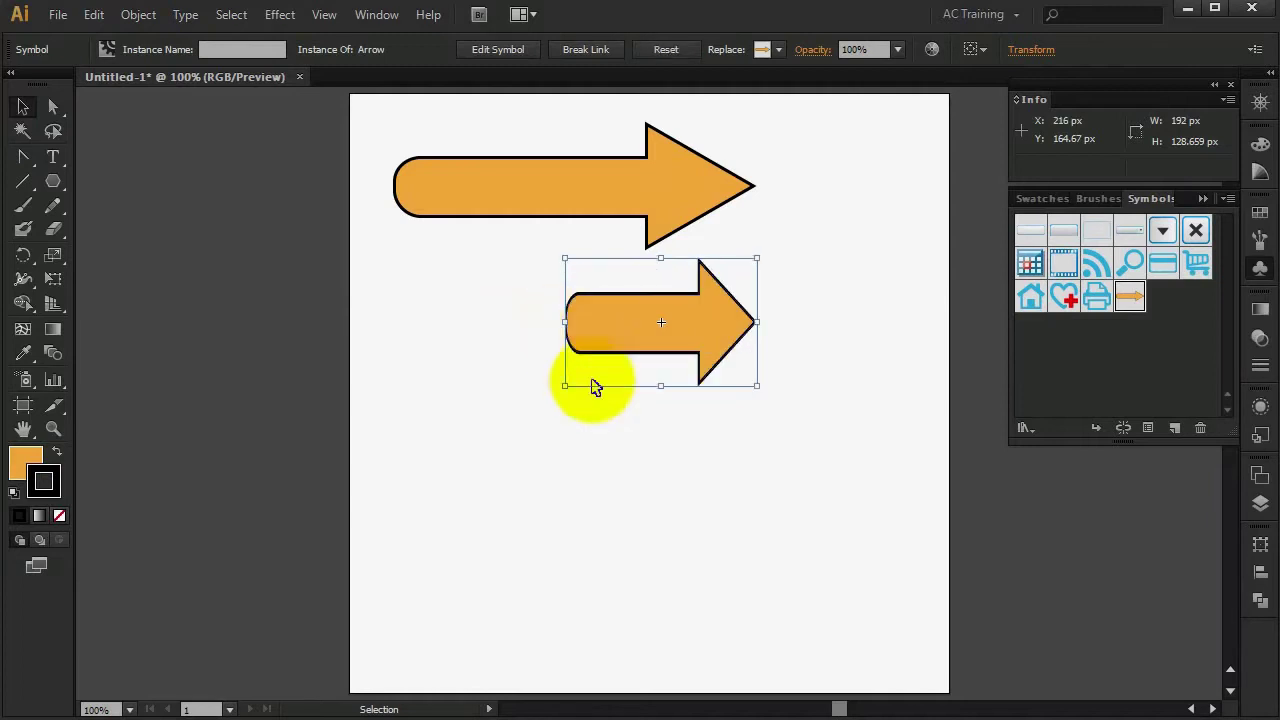
left_click(630, 468)
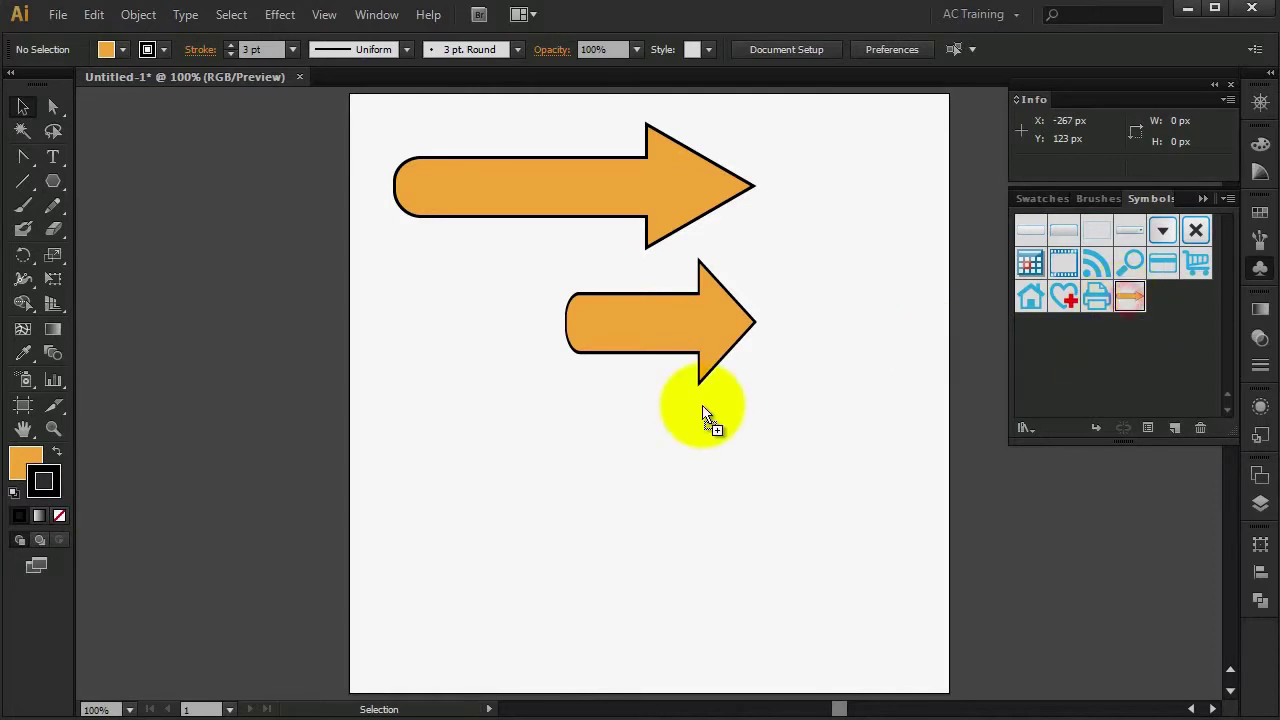
Place a third Arrow instance stretched longer on both sides, then select the two lower arrows.
left_click_drag(703, 413, 658, 465)
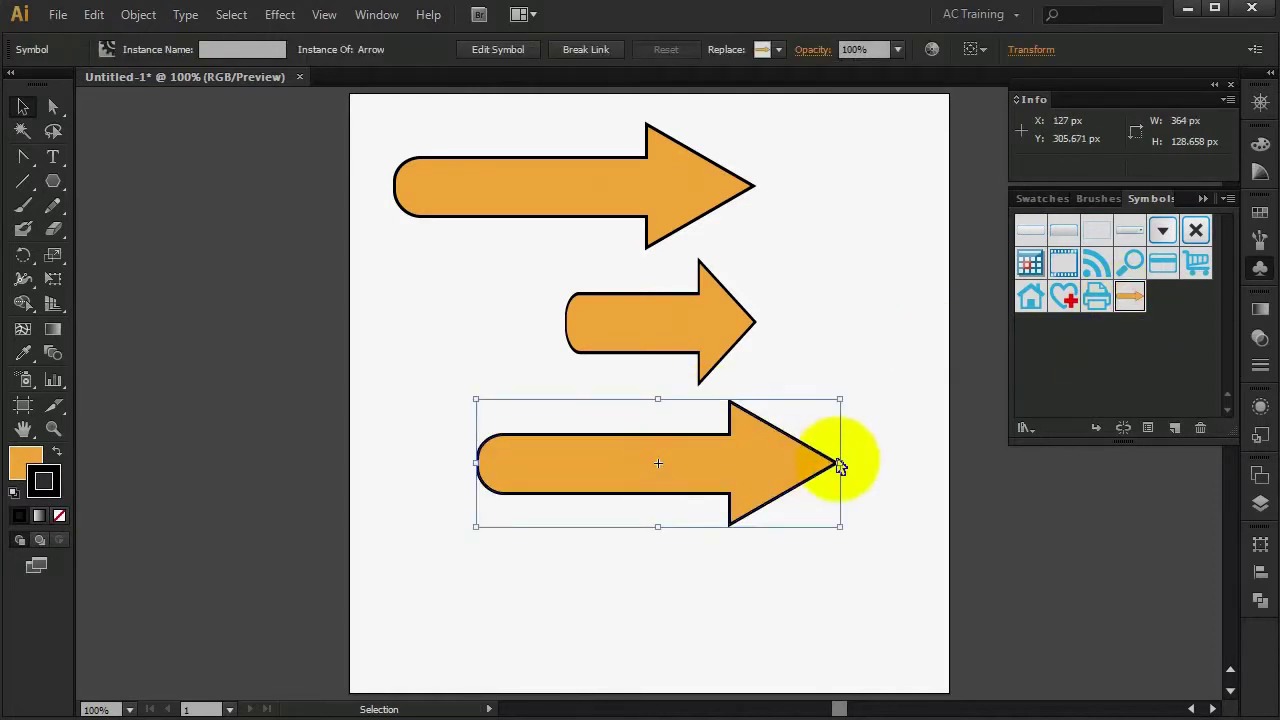
left_click_drag(839, 463, 936, 463)
left_click_drag(476, 463, 366, 463)
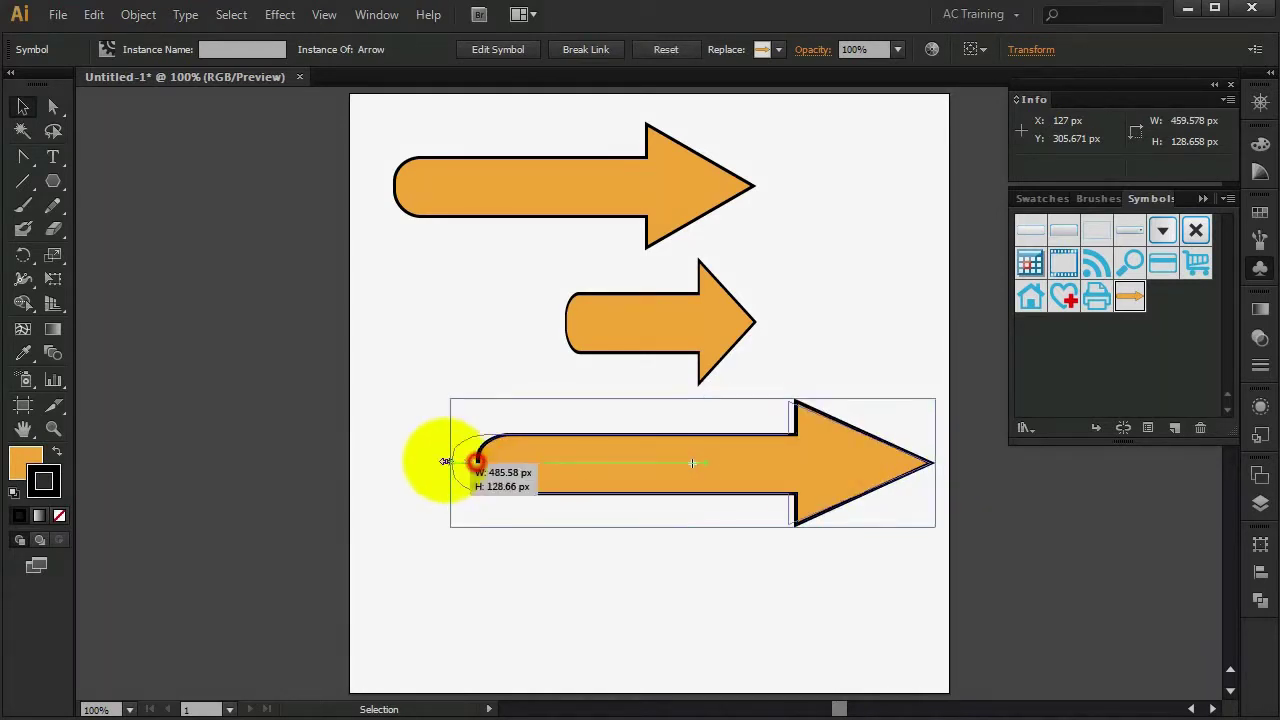
left_click(533, 596)
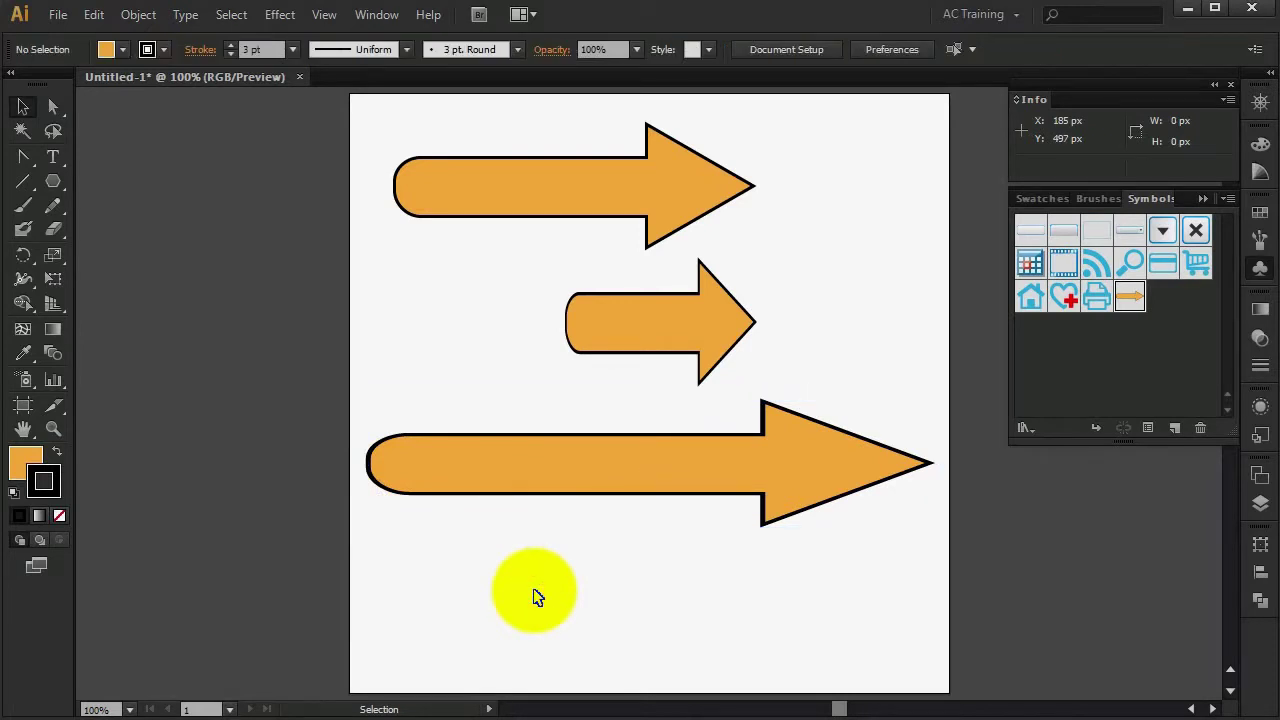
left_click_drag(750, 597, 614, 322)
Delete the two test arrows and float the Symbols panel to the upper left.
key("Delete")
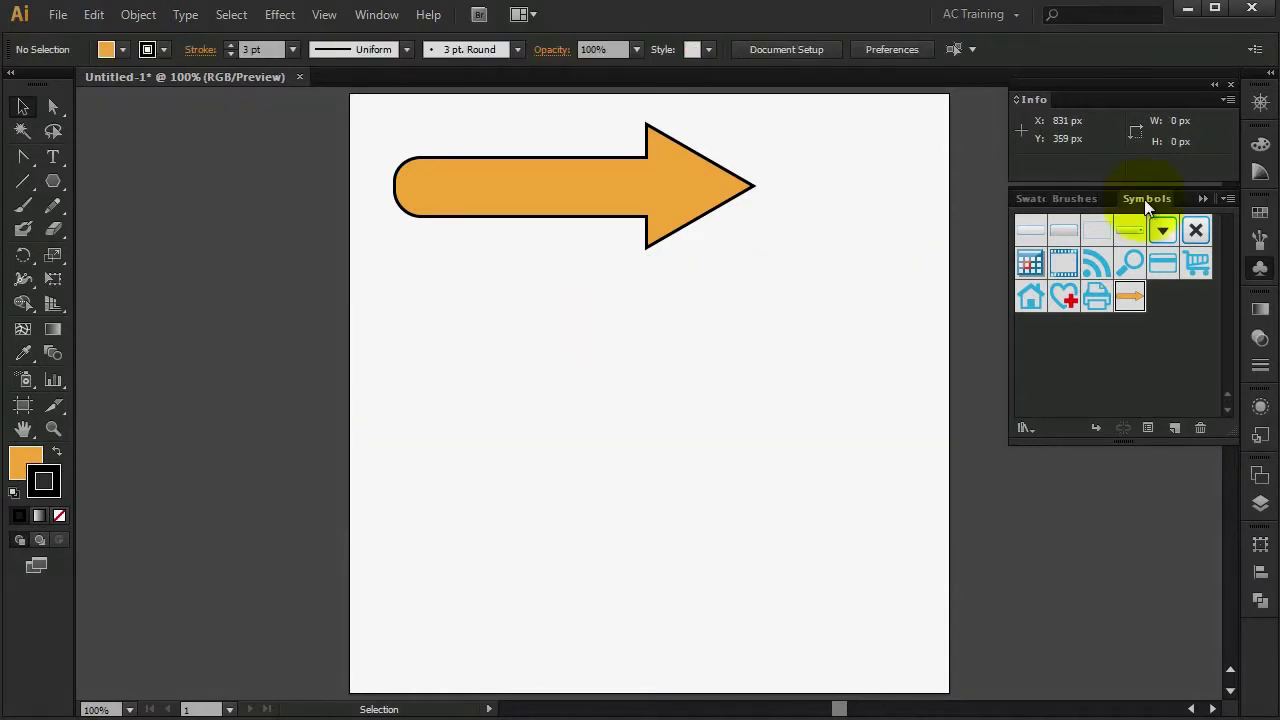
mouse_move(1144, 199)
left_mouse_down()
mouse_move(980, 205)
mouse_move(628, 279)
left_mouse_up()
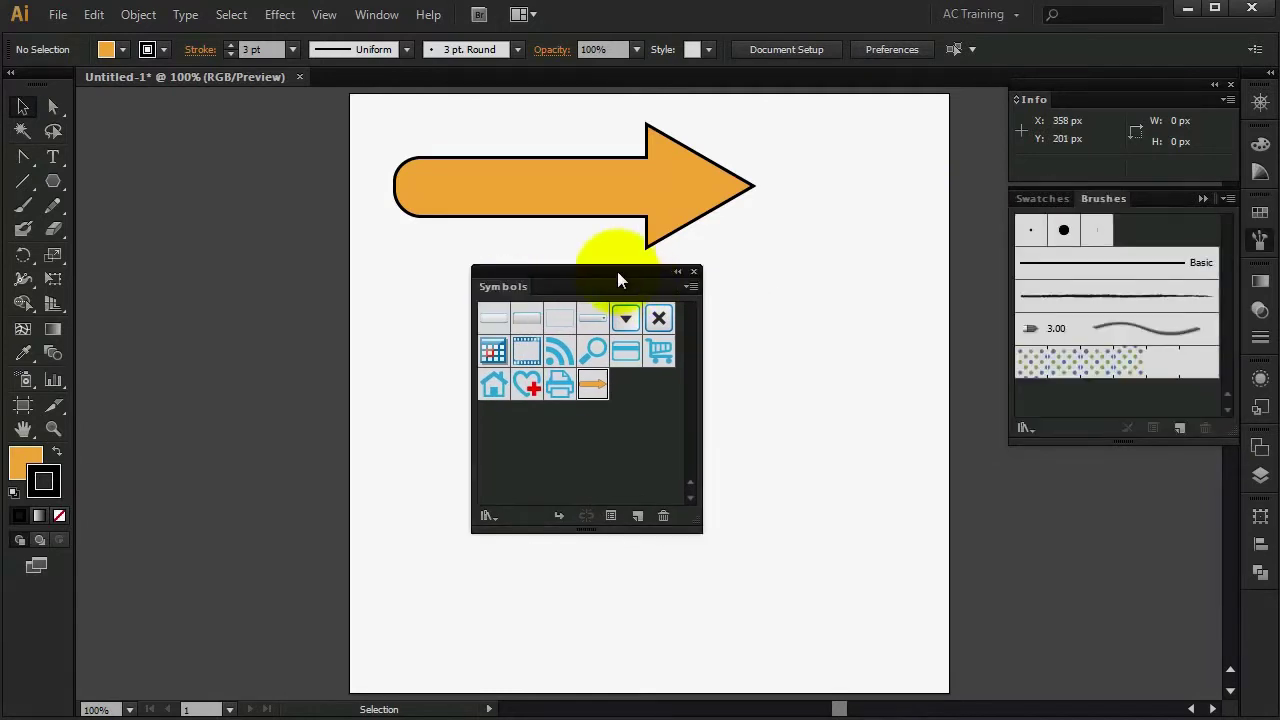
mouse_move(618, 273)
left_mouse_down()
mouse_move(274, 162)
mouse_move(249, 113)
left_mouse_up()
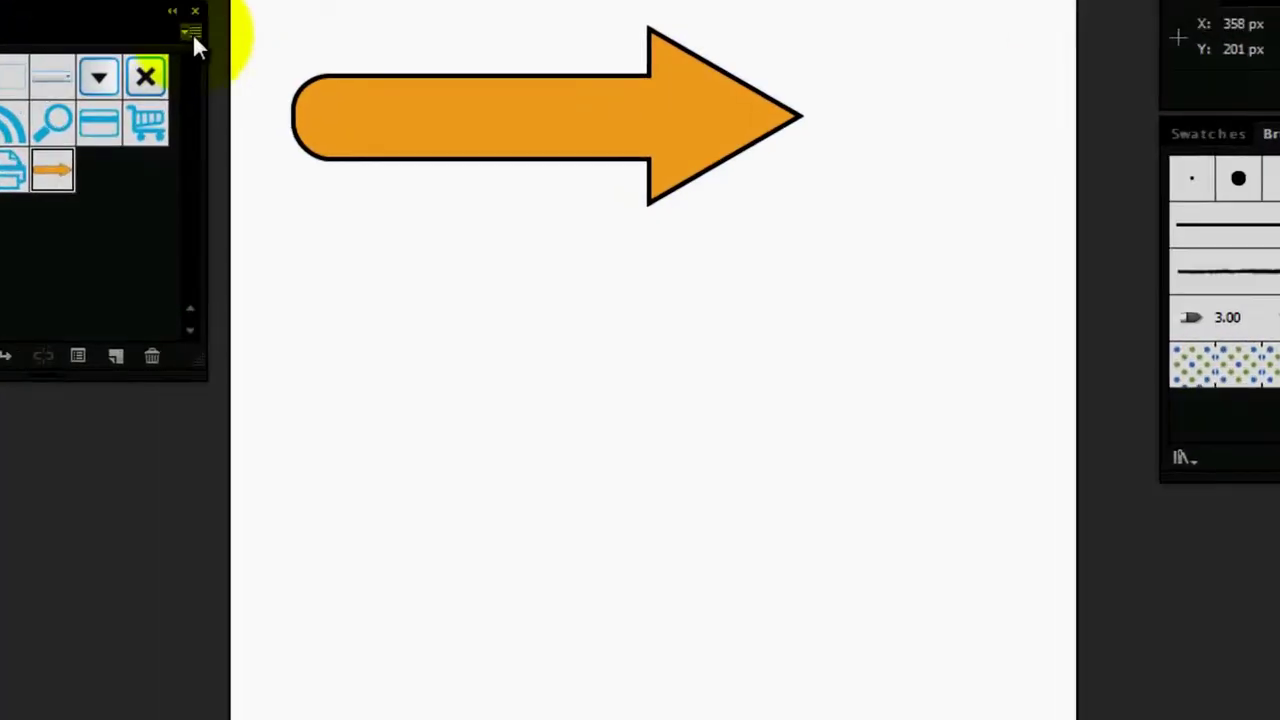
Enable Guides for 9-Slice Scaling in the Arrow symbol's Symbol Options.
left_click(322, 126)
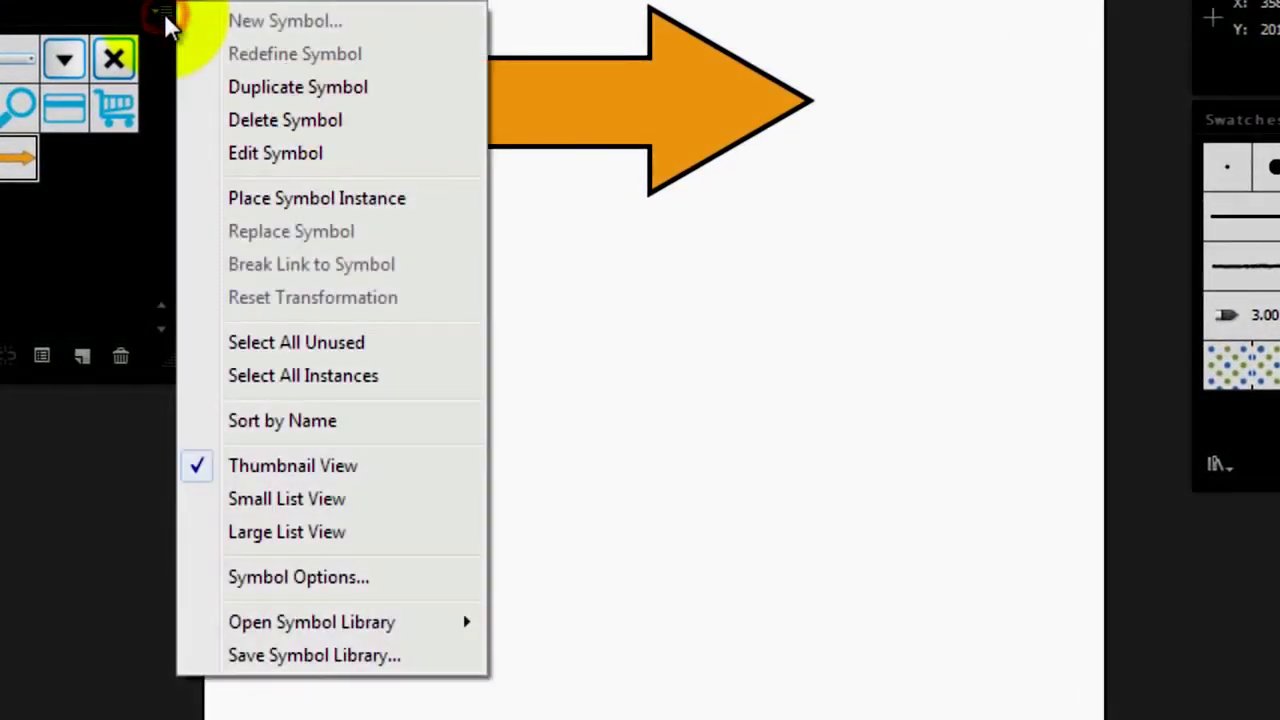
left_click(304, 577)
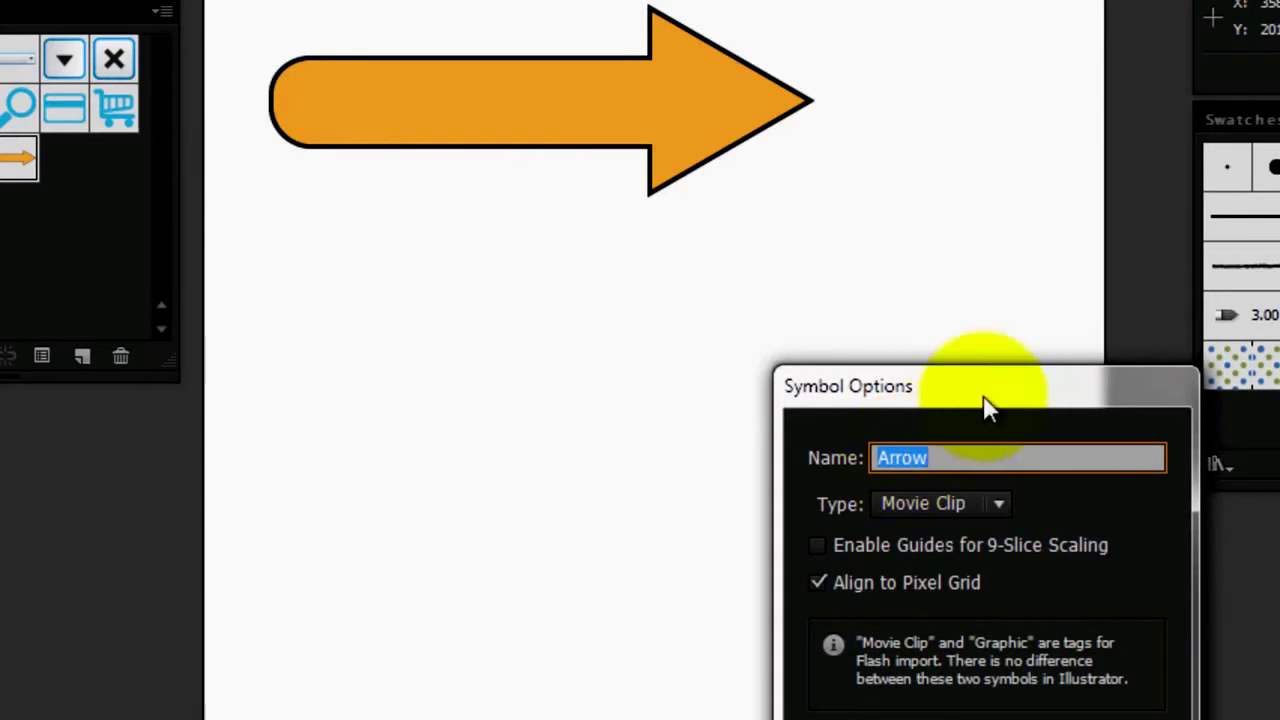
left_click_drag(985, 405, 605, 255)
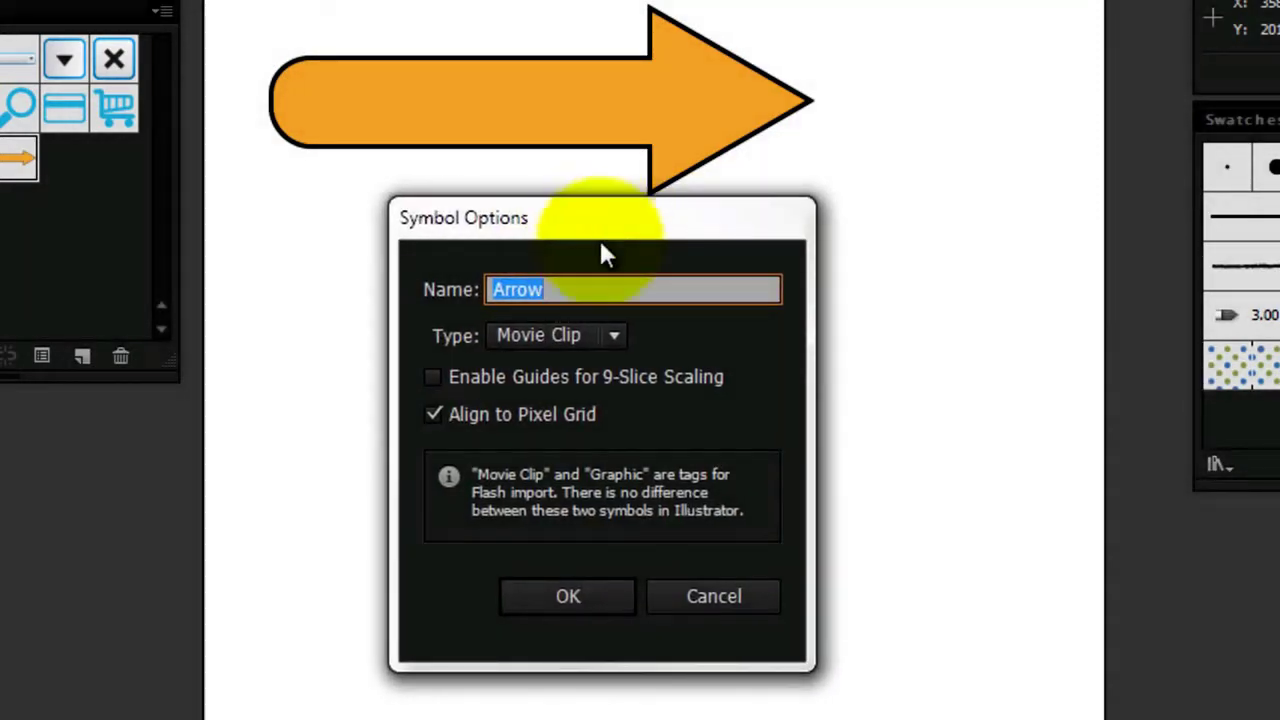
left_click(430, 376)
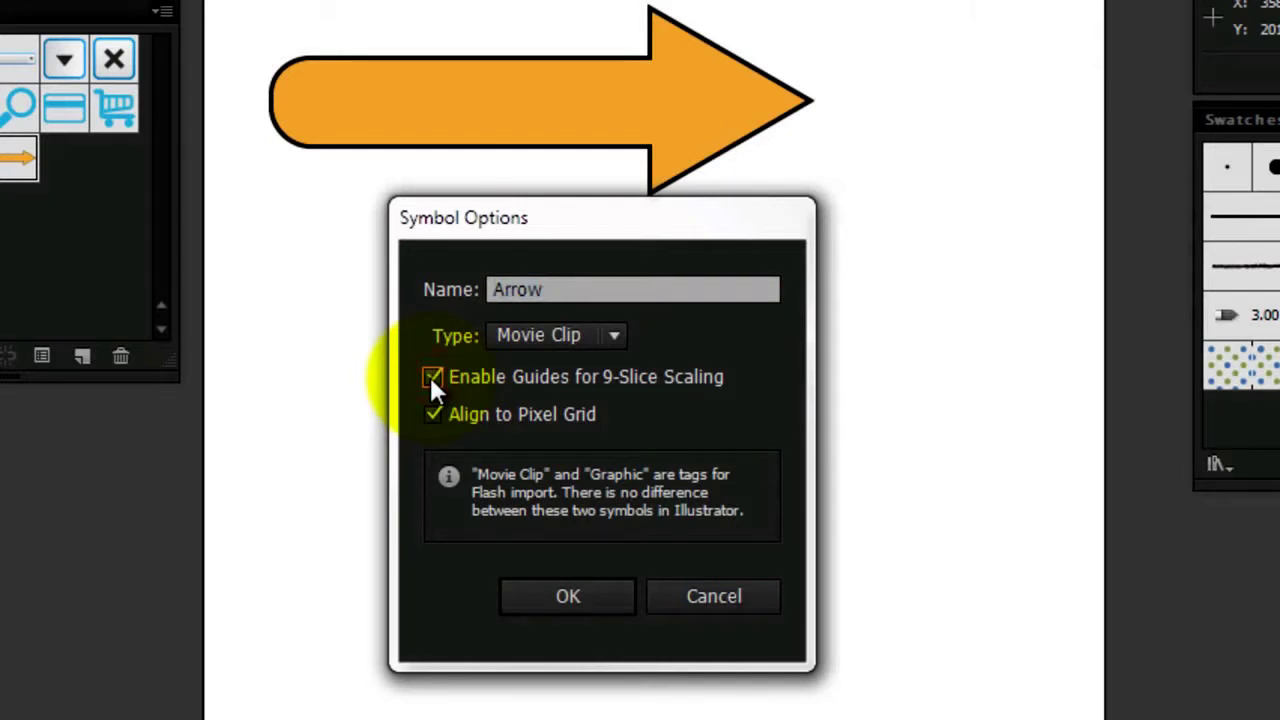
left_click(567, 598)
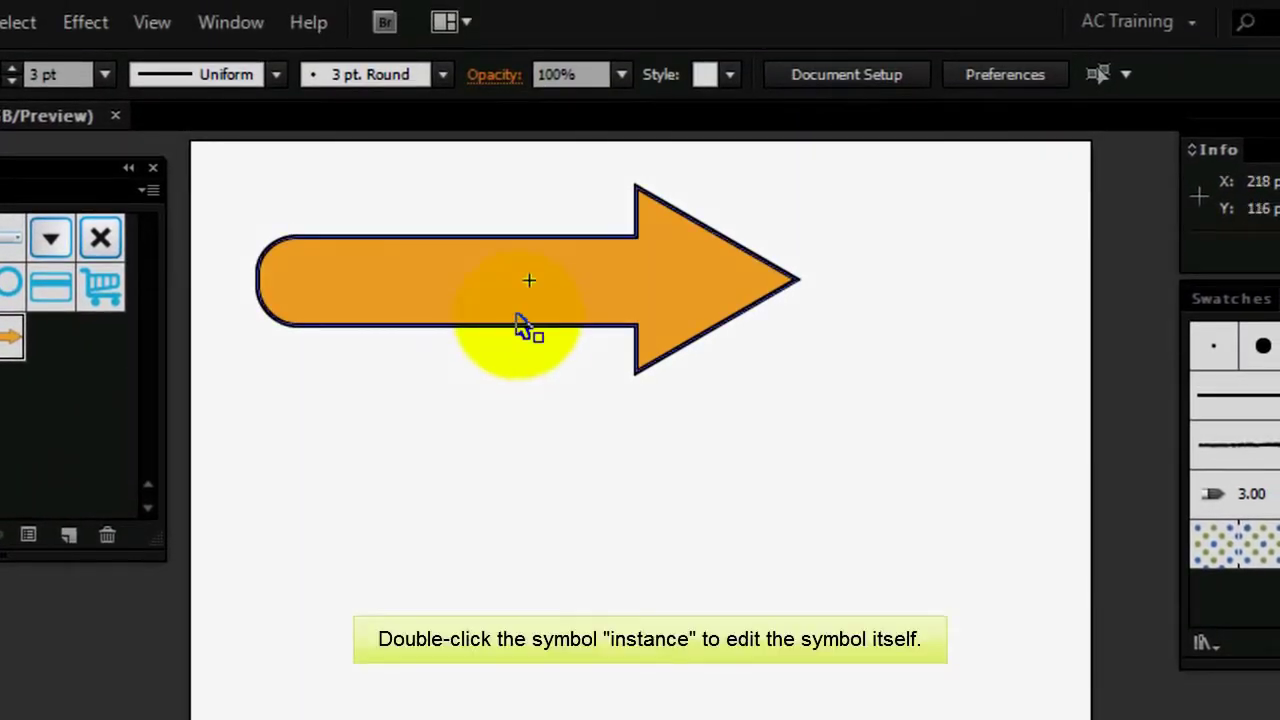
Inside the Arrow symbol, move the right slice guide to the arrowhead's base and the left guide along the shaft, then exit.
left_click(519, 318)
double_click(519, 318)
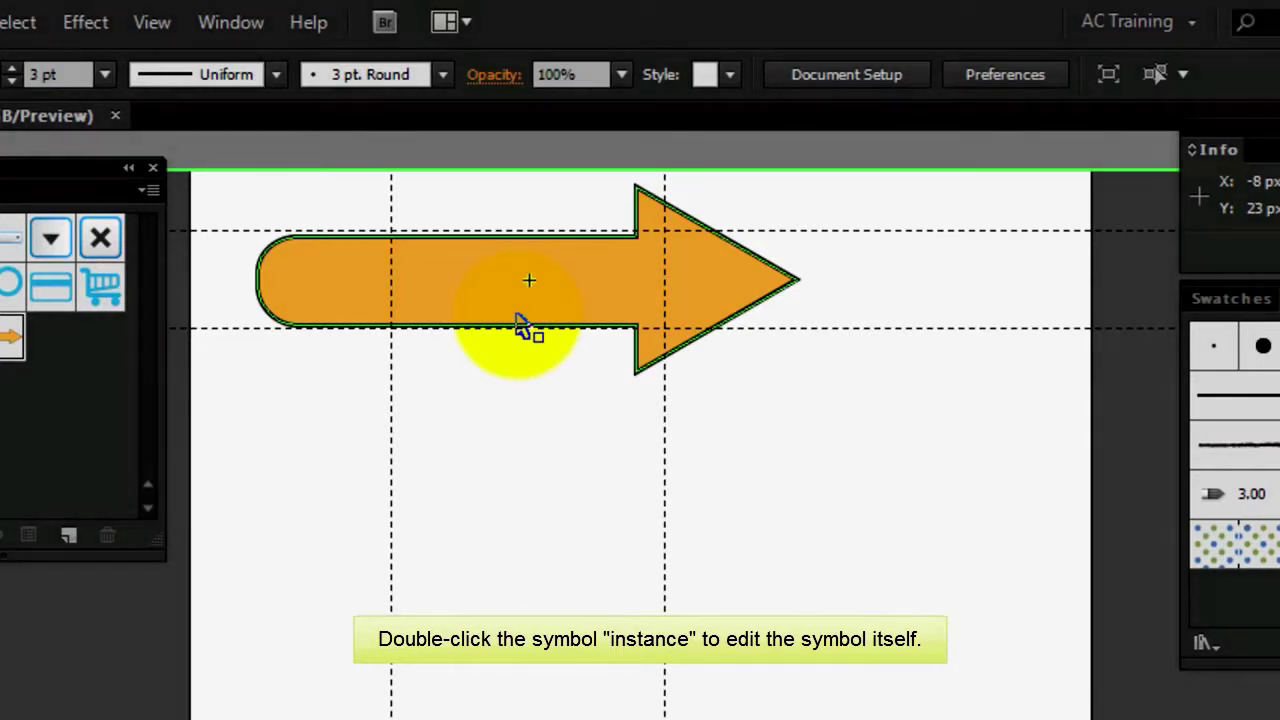
left_click(606, 388)
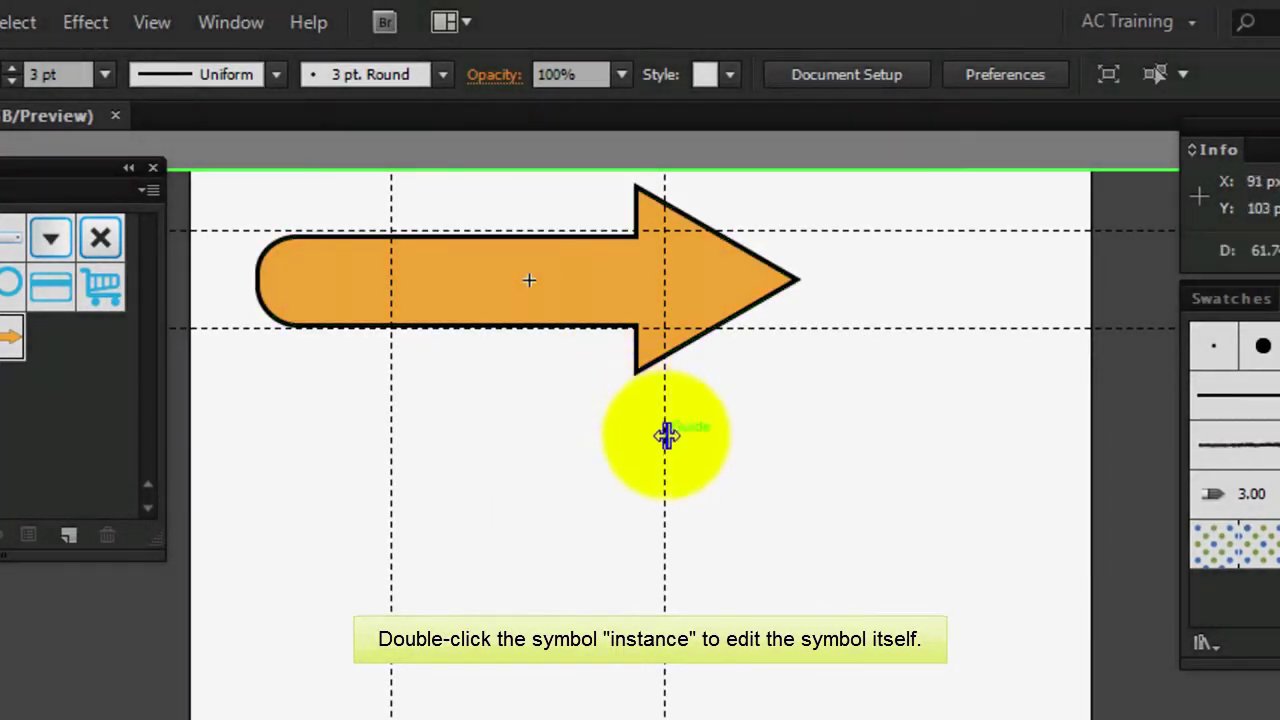
left_click_drag(666, 436, 629, 424)
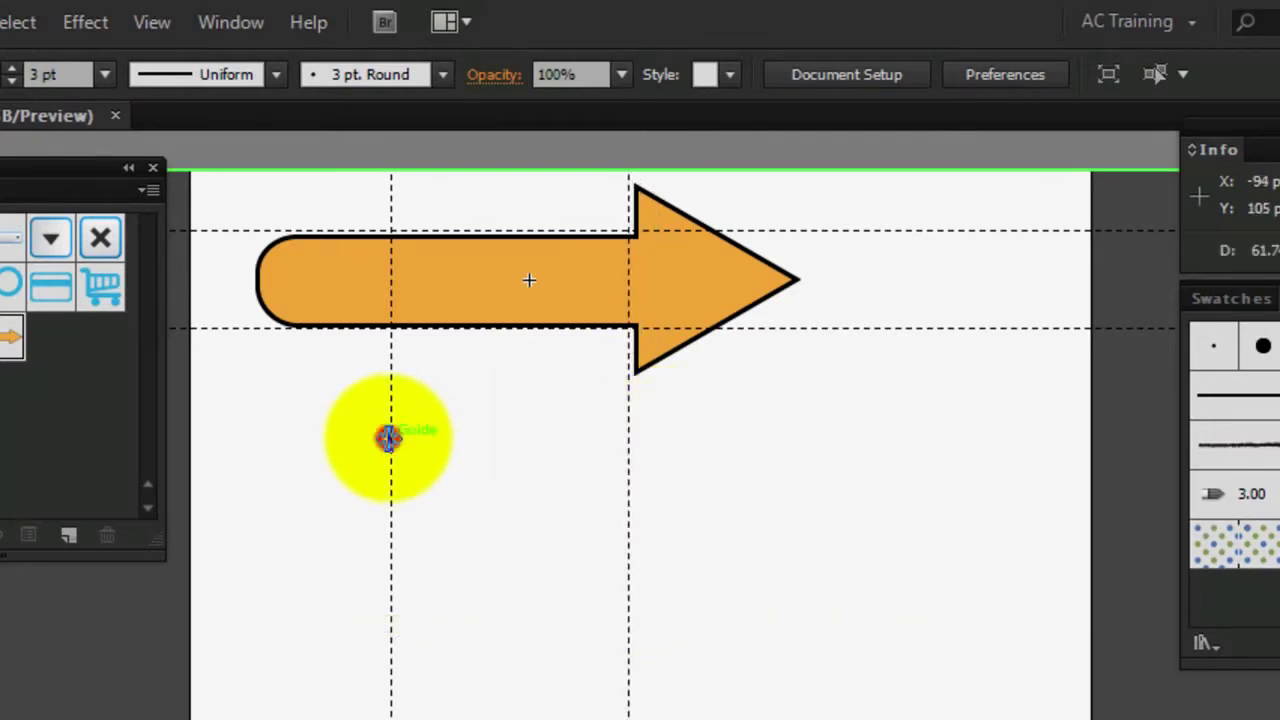
left_click_drag(390, 438, 308, 434)
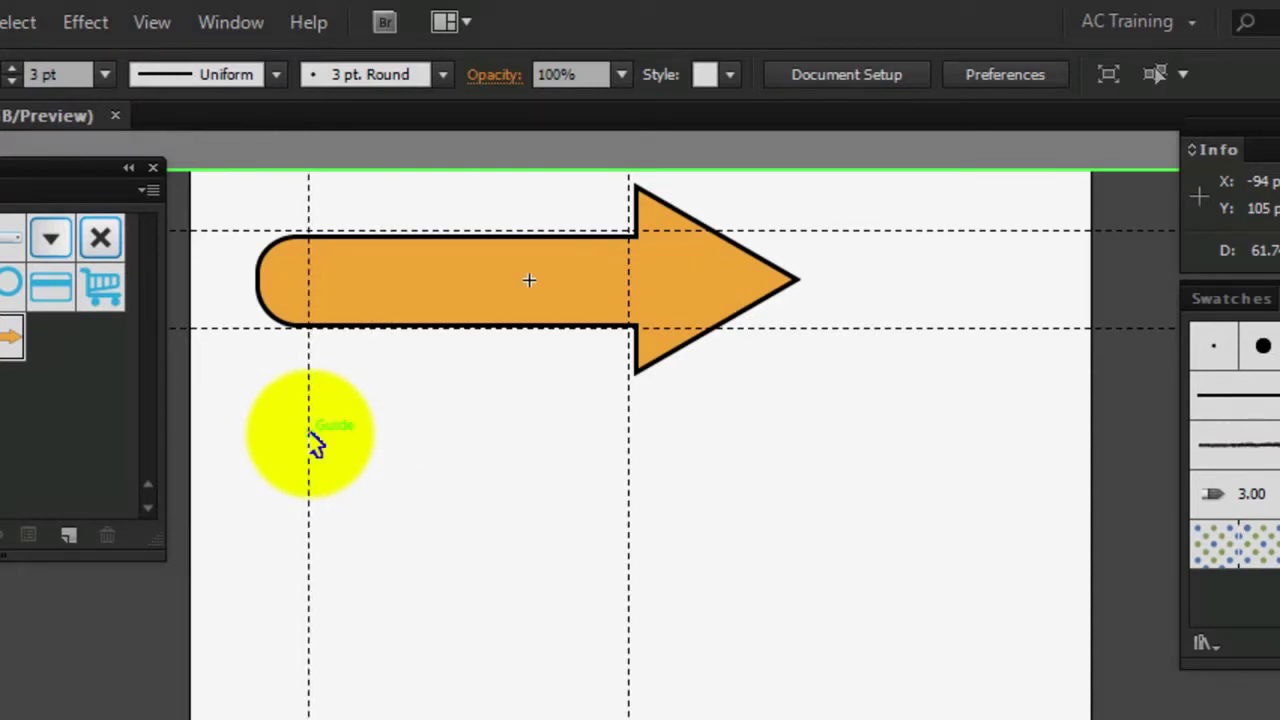
double_click(422, 445)
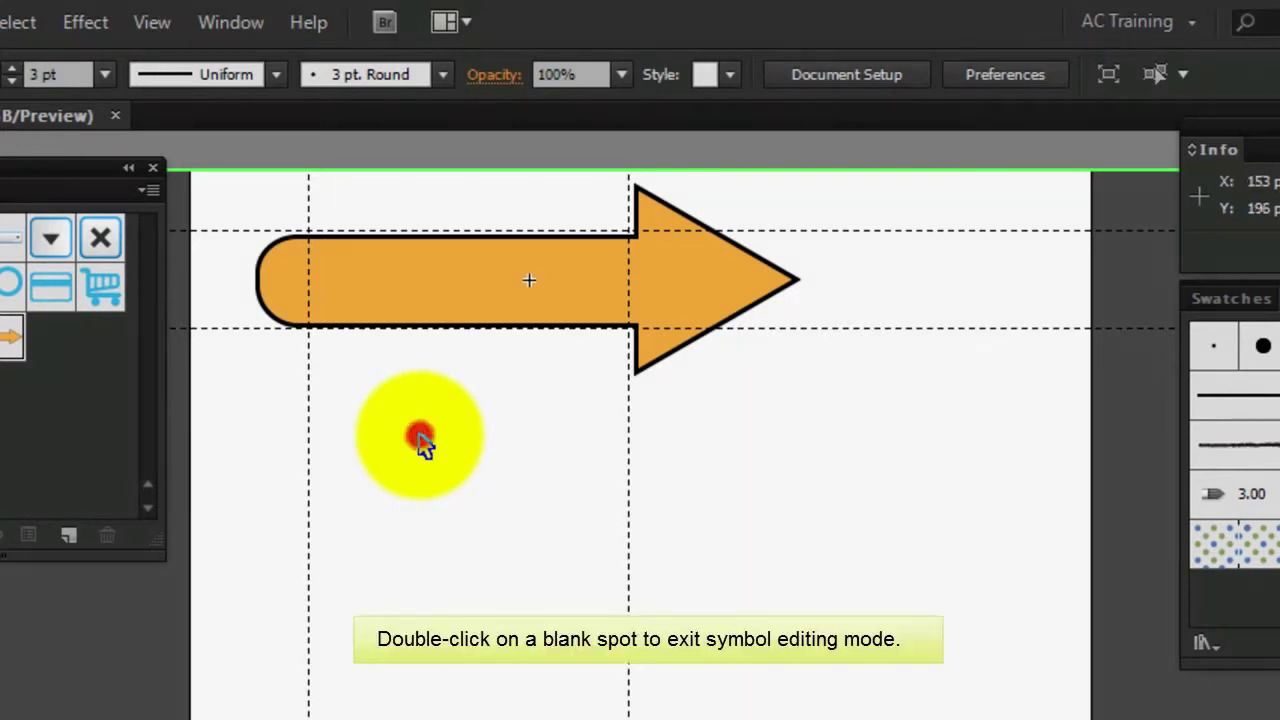
left_click(538, 204)
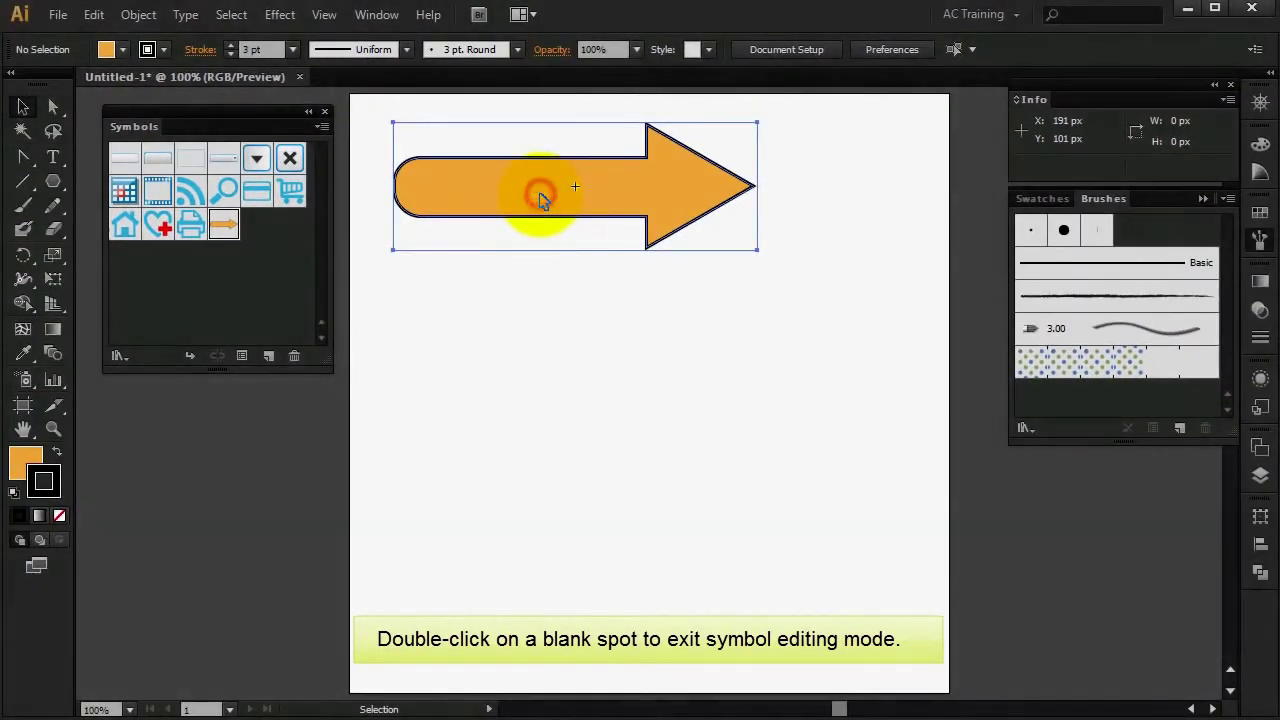
Copy the arrow straight below and shorten the copy from its left end to about 180 px.
left_click_drag(541, 201, 541, 291)
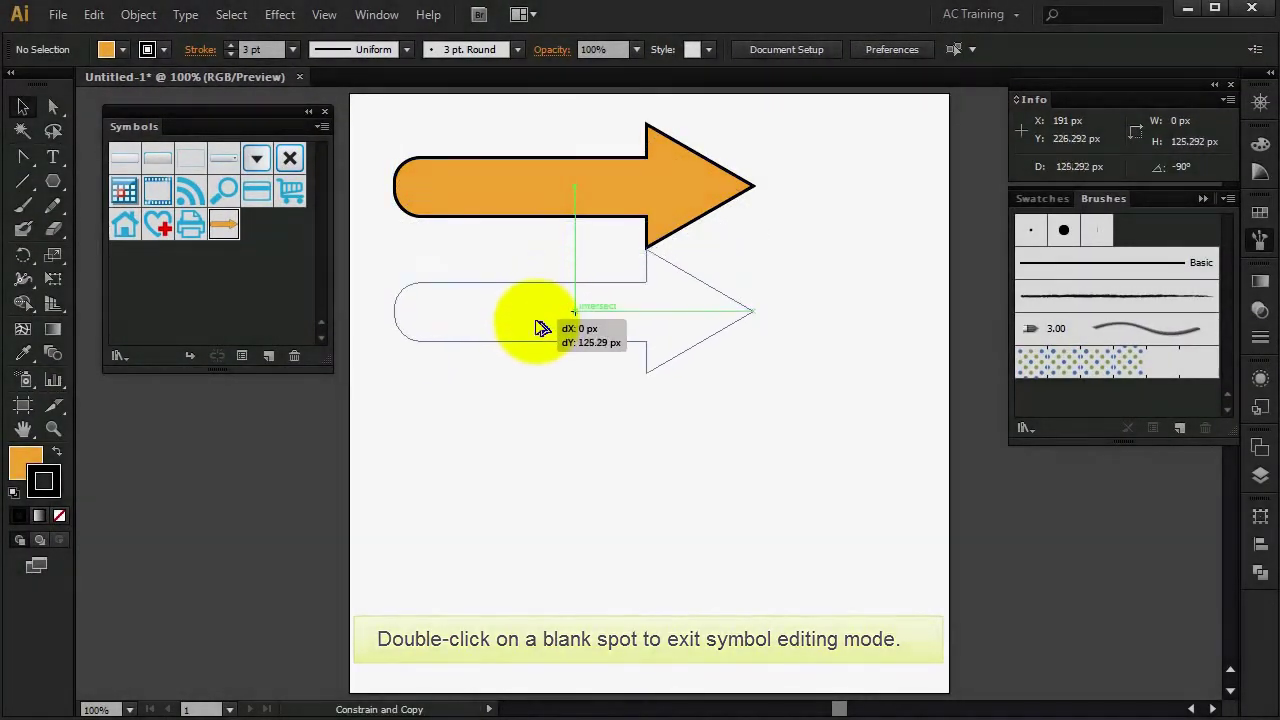
left_click_drag(541, 291, 536, 345)
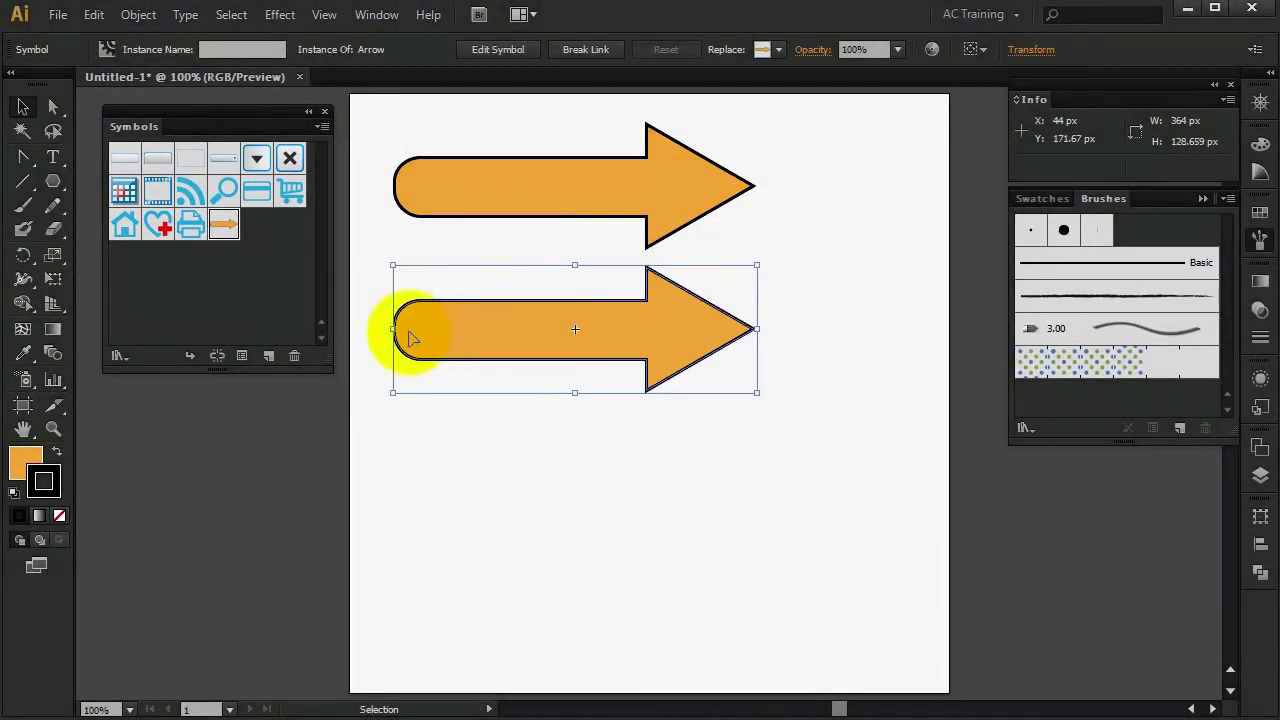
left_click_drag(391, 329, 567, 333)
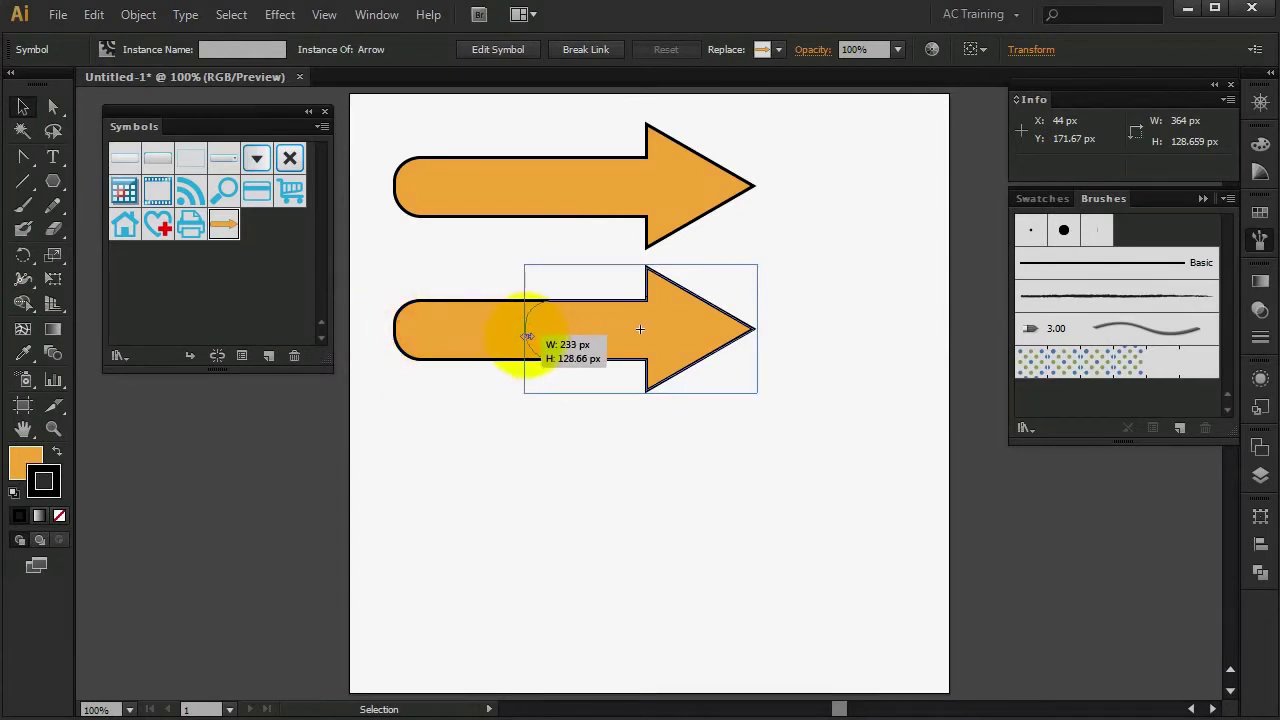
left_click_drag(567, 333, 571, 331)
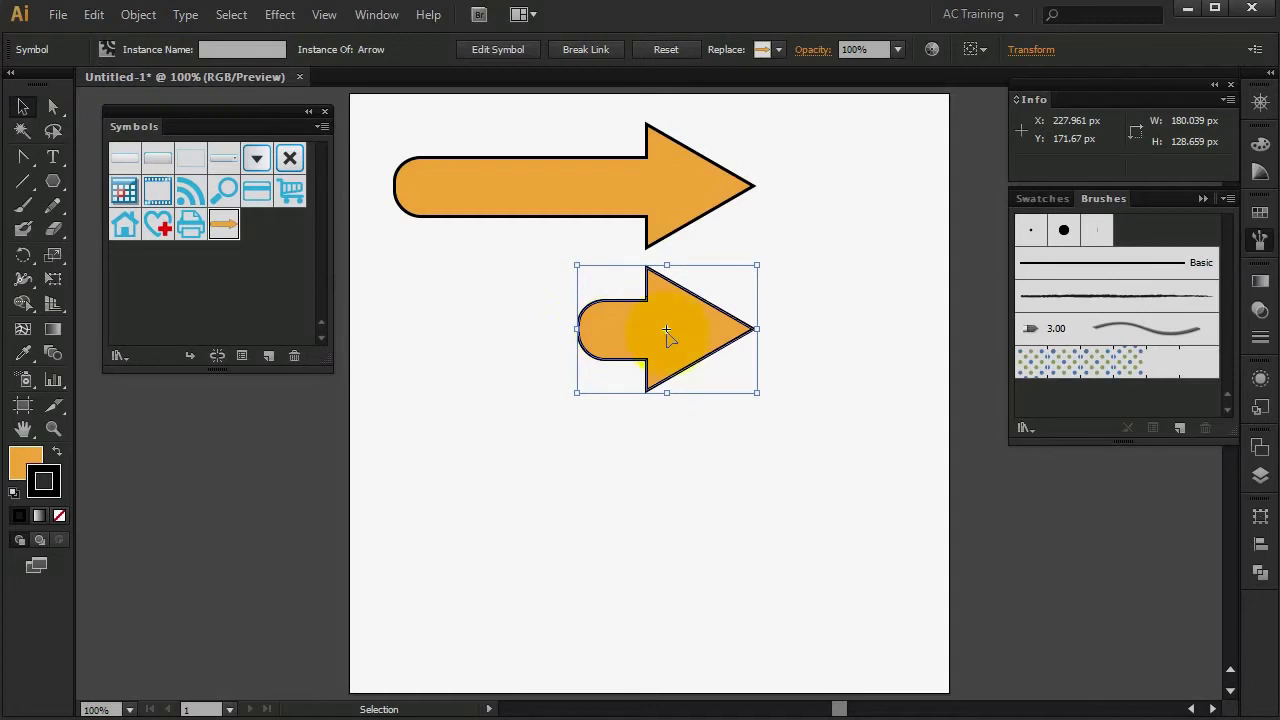
Copy the short arrow further down and stretch it both ways to about 573 px.
left_click_drag(667, 333, 665, 480)
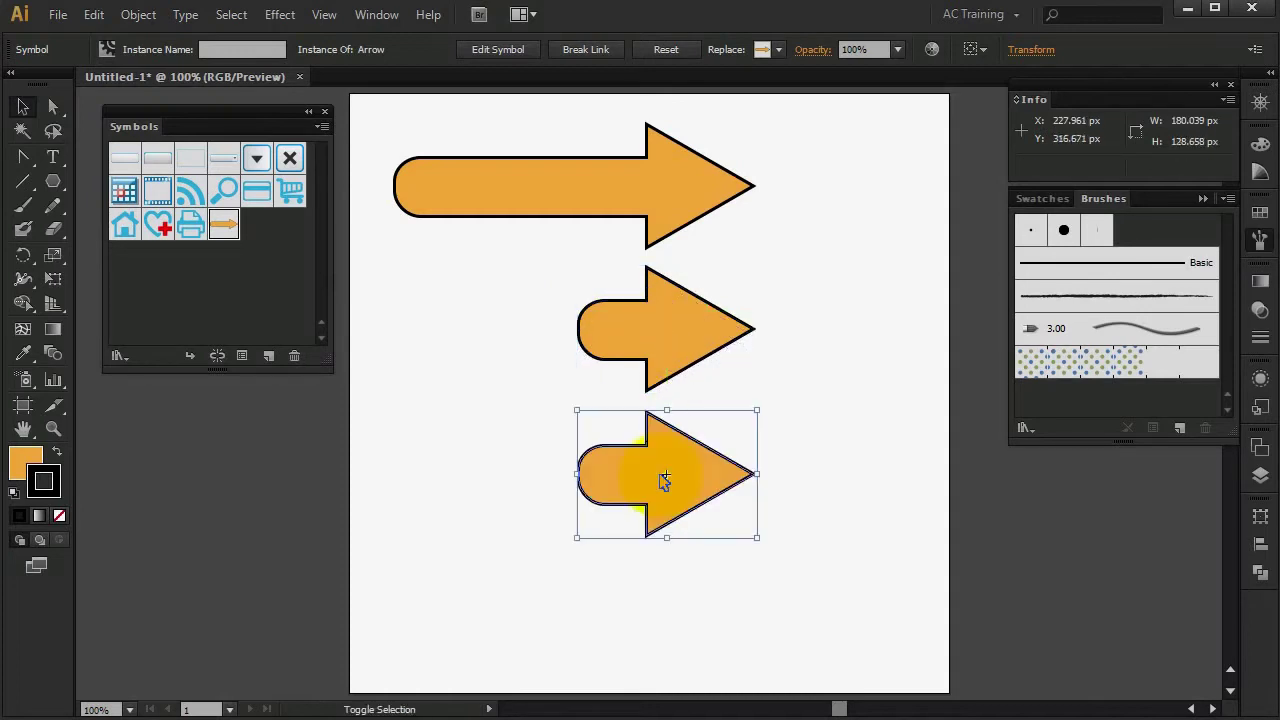
left_click_drag(757, 474, 940, 470)
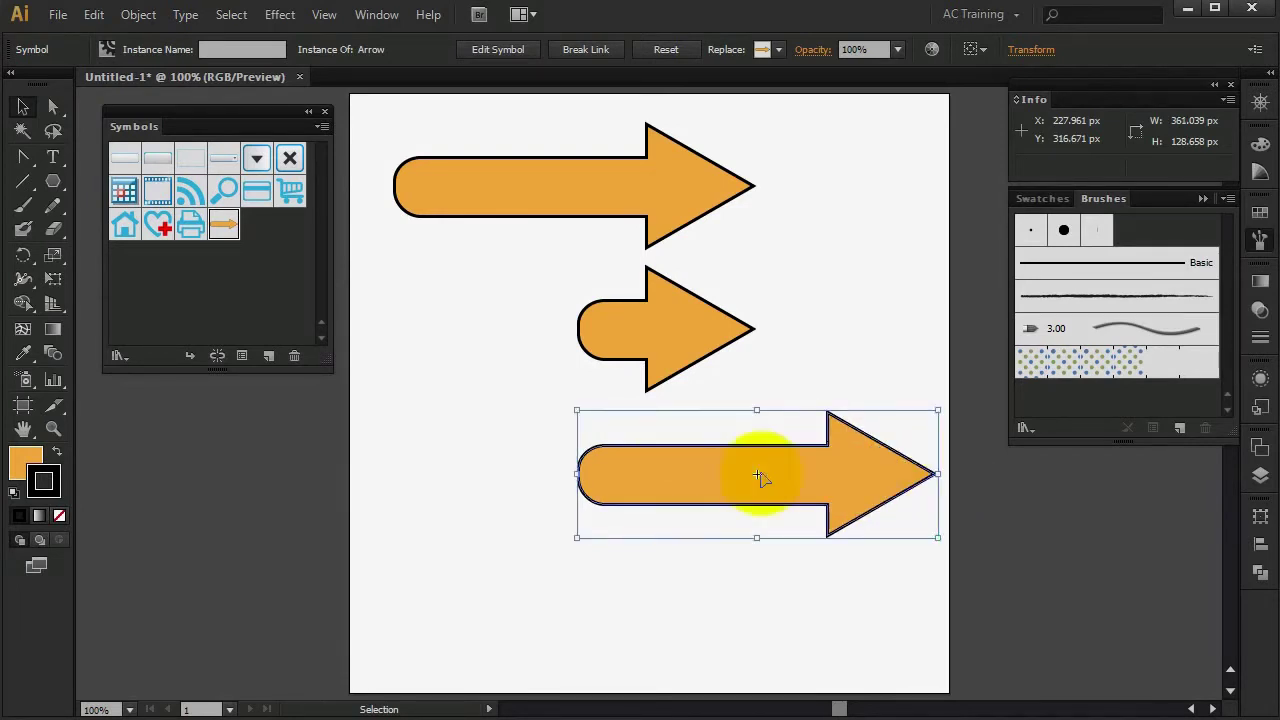
left_click_drag(579, 474, 366, 480)
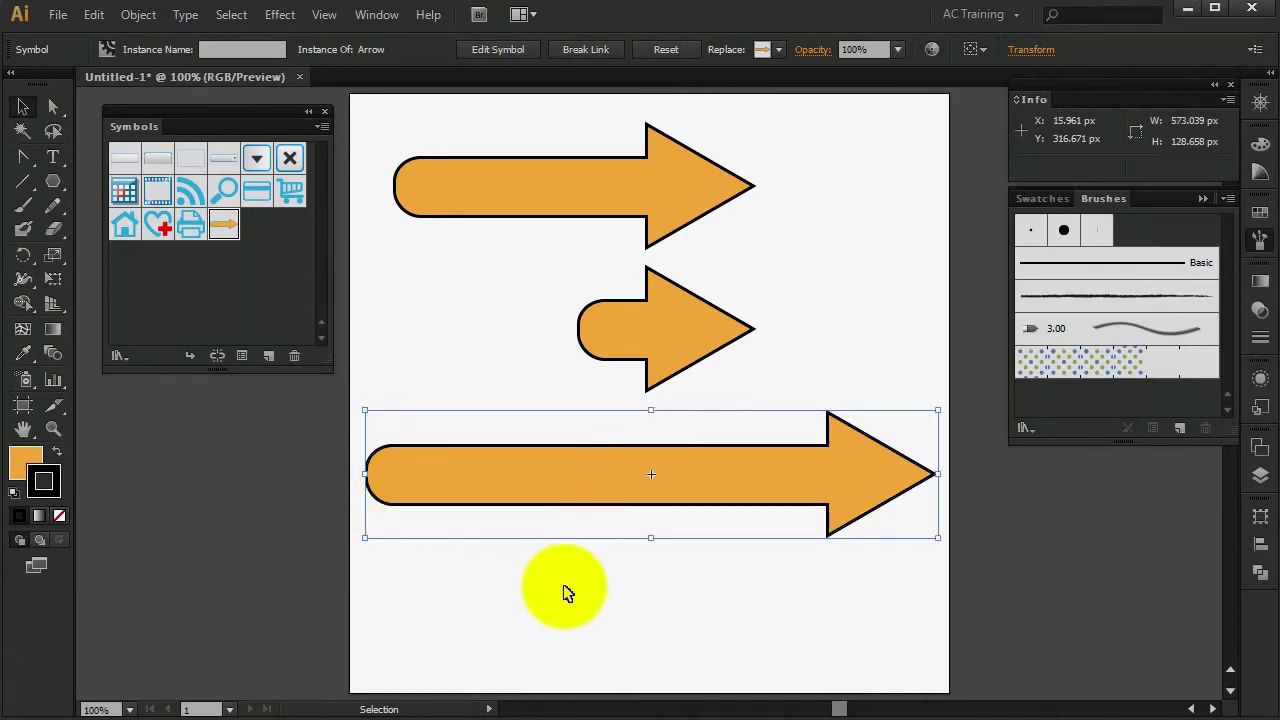
left_click(598, 600)
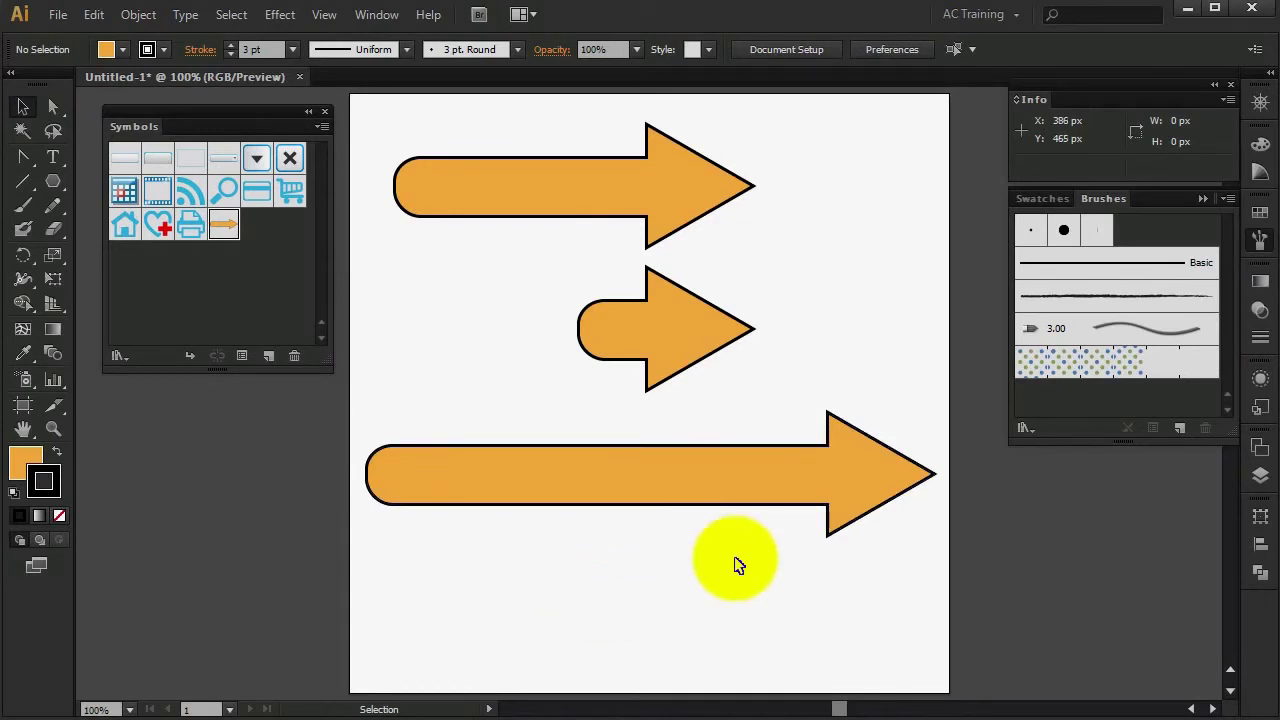
left_click_drag(736, 557, 657, 341)
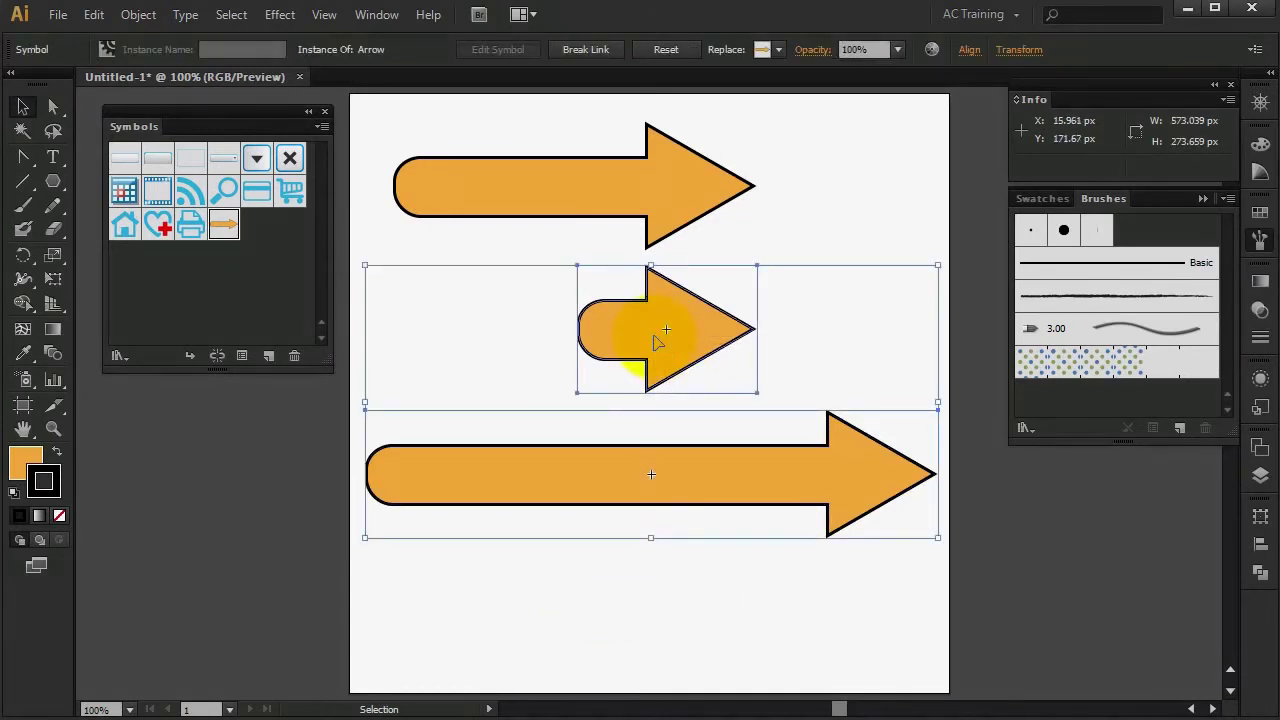
Delete the two copied arrows and stretch the original arrow much taller, distorting its head and tail.
key("Delete")
left_click(608, 194)
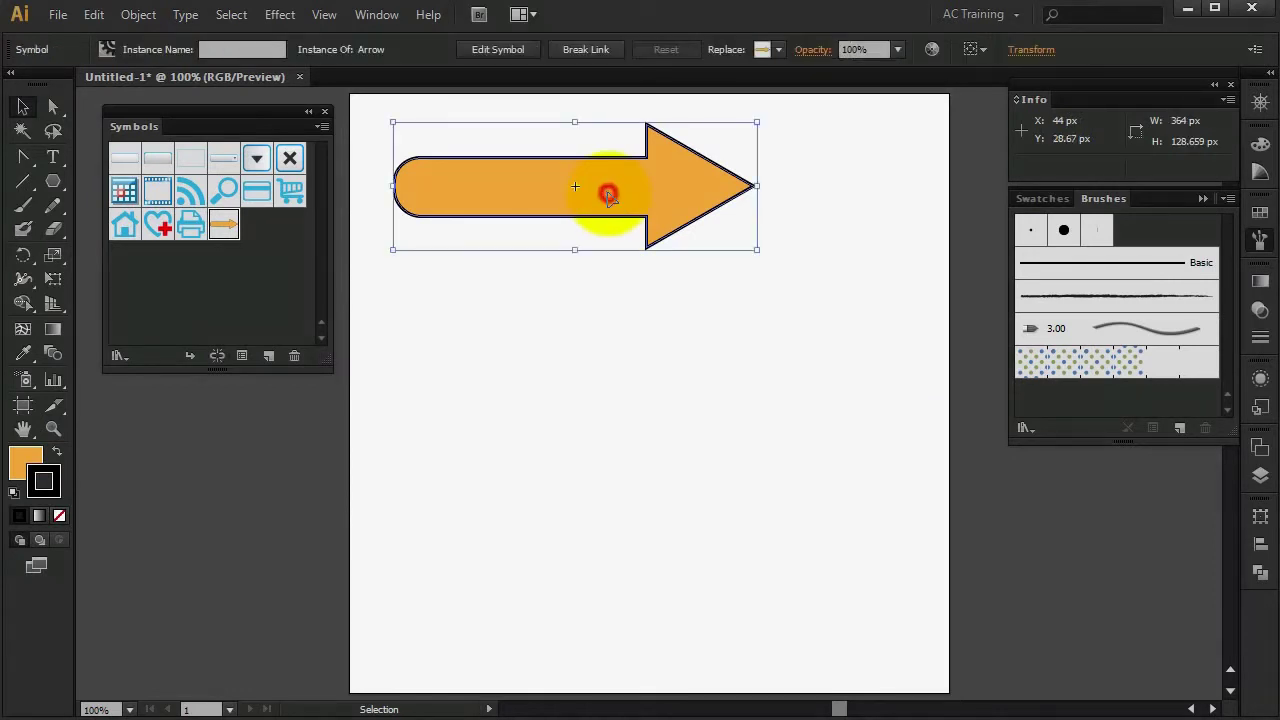
left_click_drag(575, 250, 574, 451)
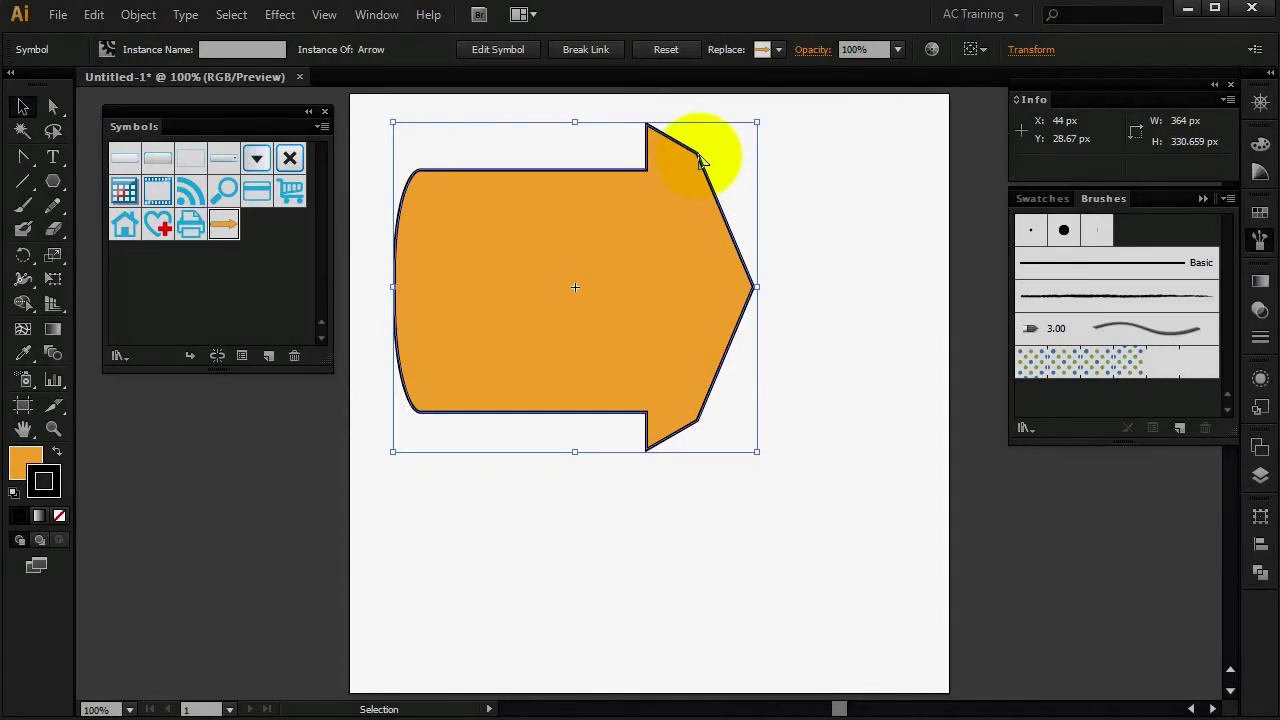
double_click(688, 265)
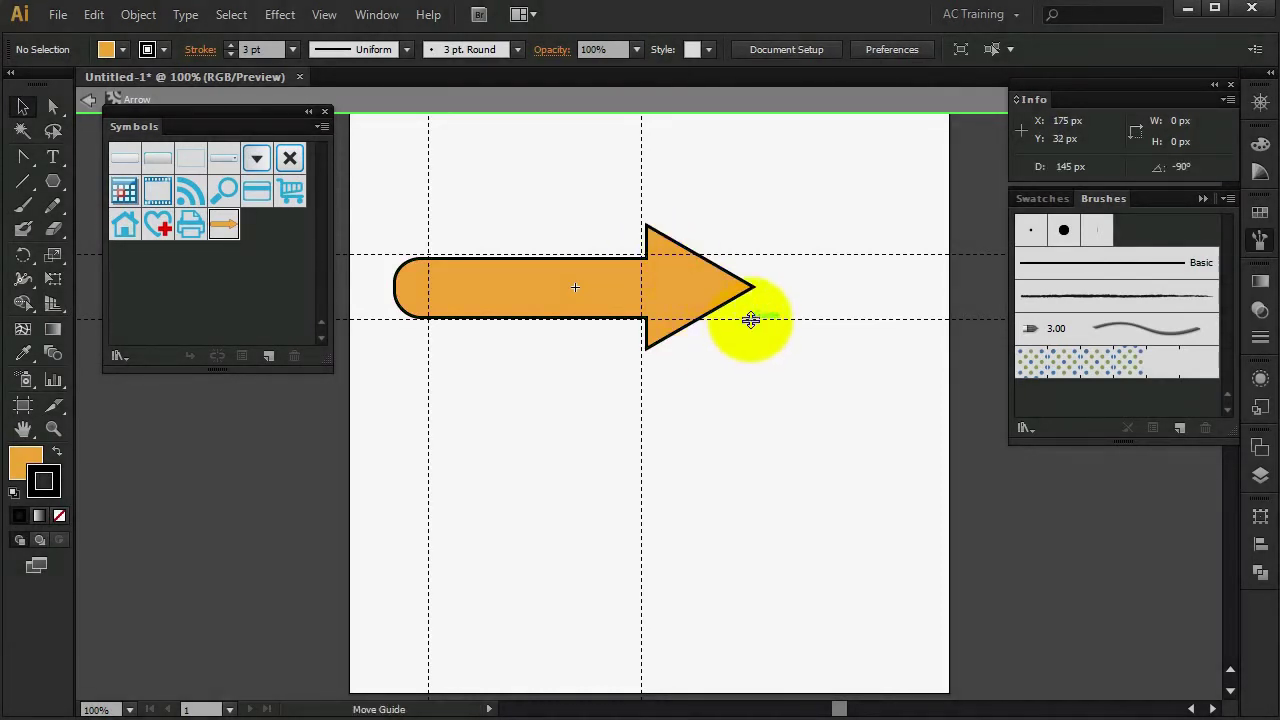
Drag the lower slice guide to the arrowhead's bottom tip and the upper to its top, then exit.
left_click_drag(751, 319, 751, 351)
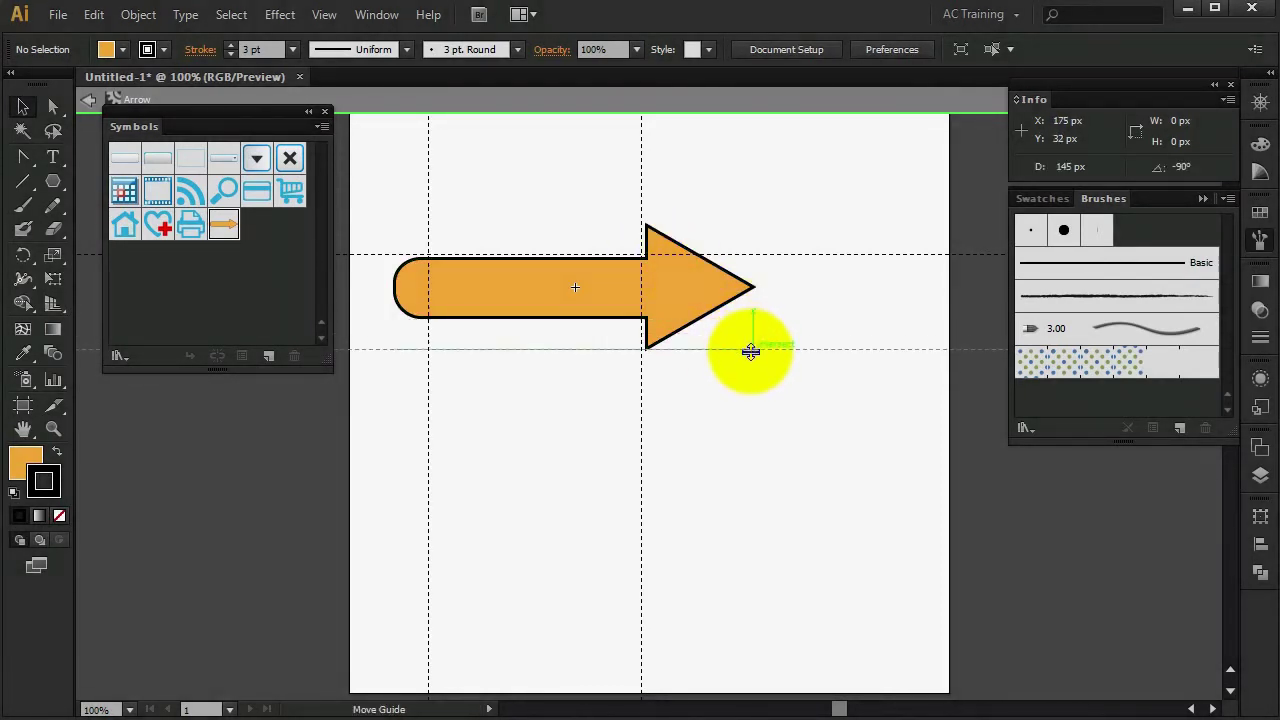
left_click_drag(766, 255, 766, 226)
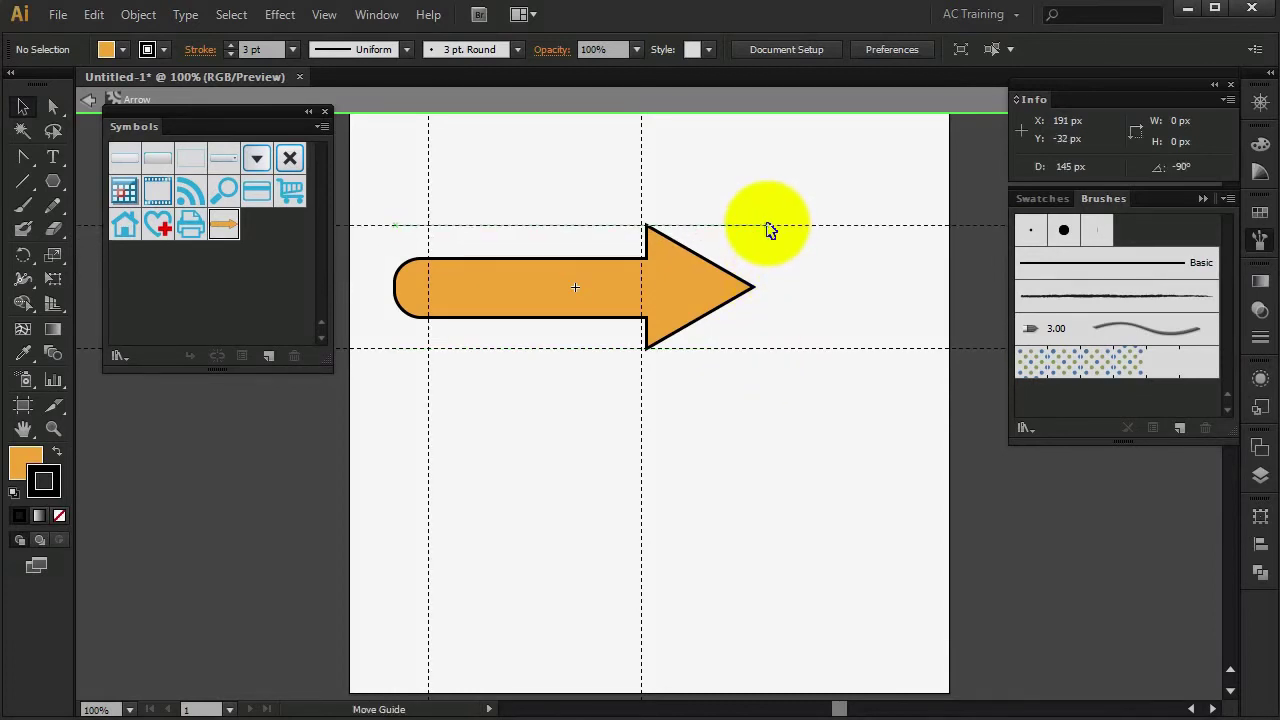
double_click(534, 390)
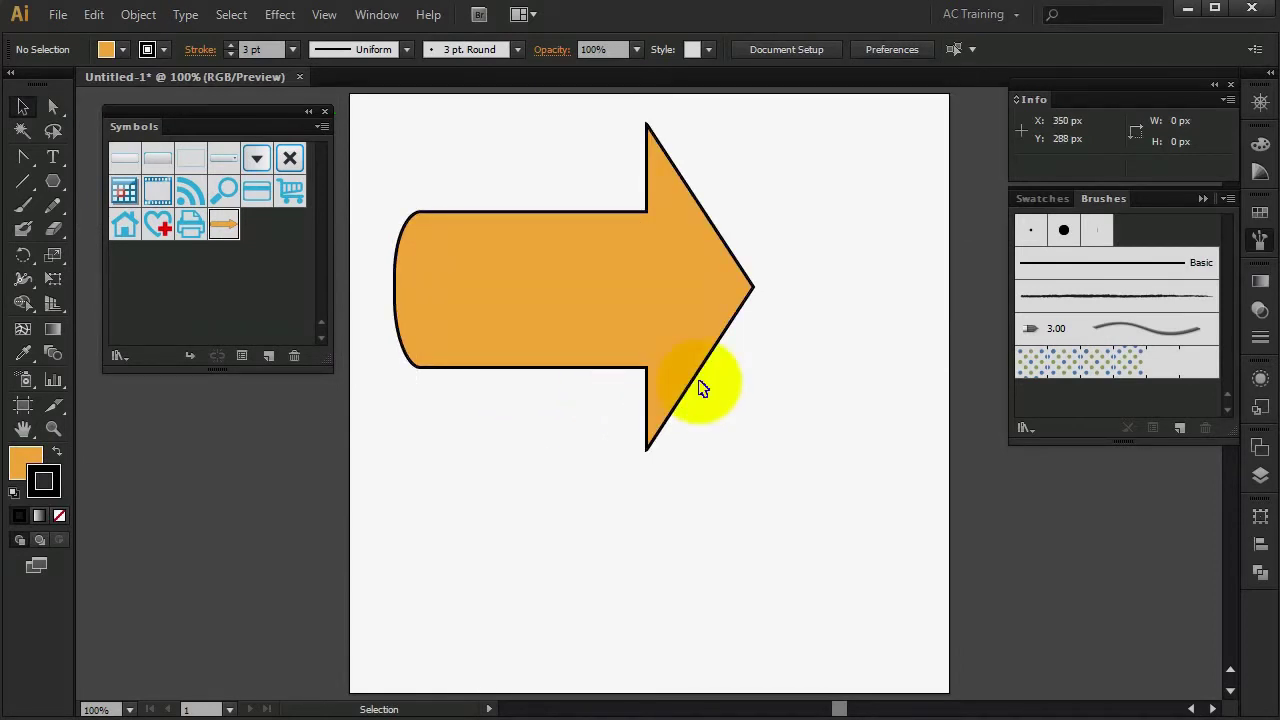
Squash the tall arrow back to a slim height of about 70 px.
left_click(651, 254)
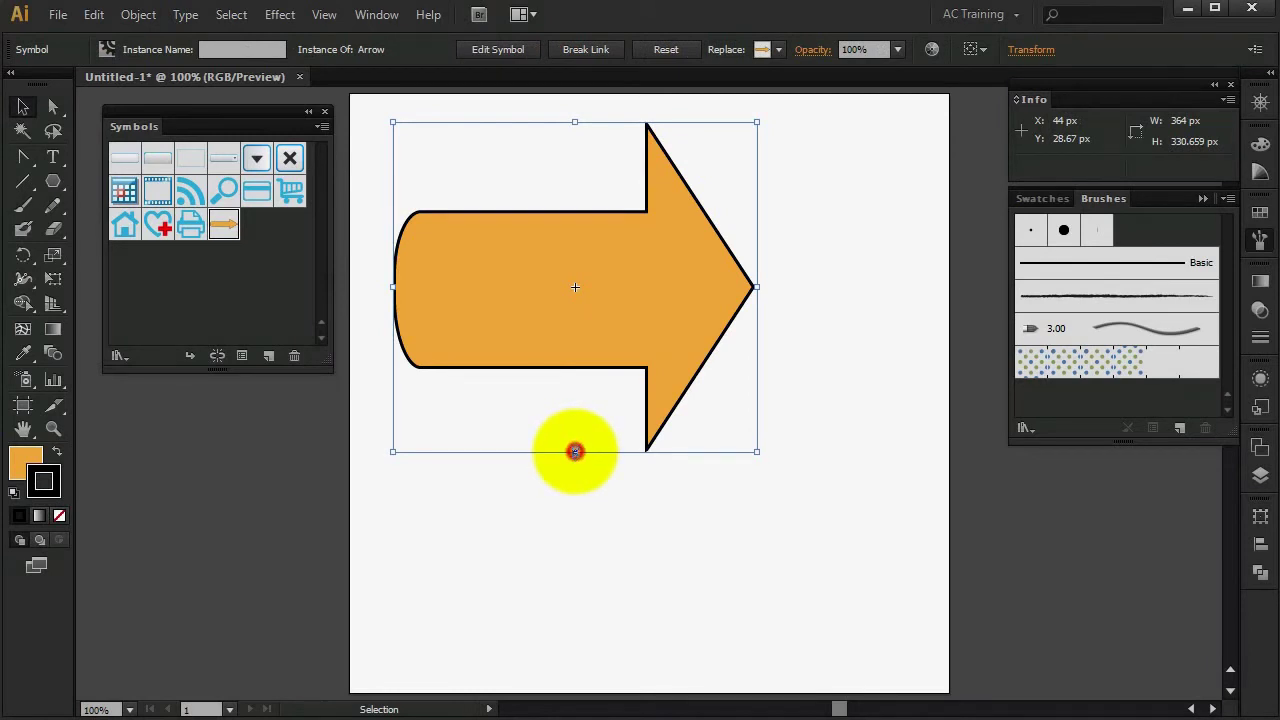
left_click_drag(575, 451, 571, 208)
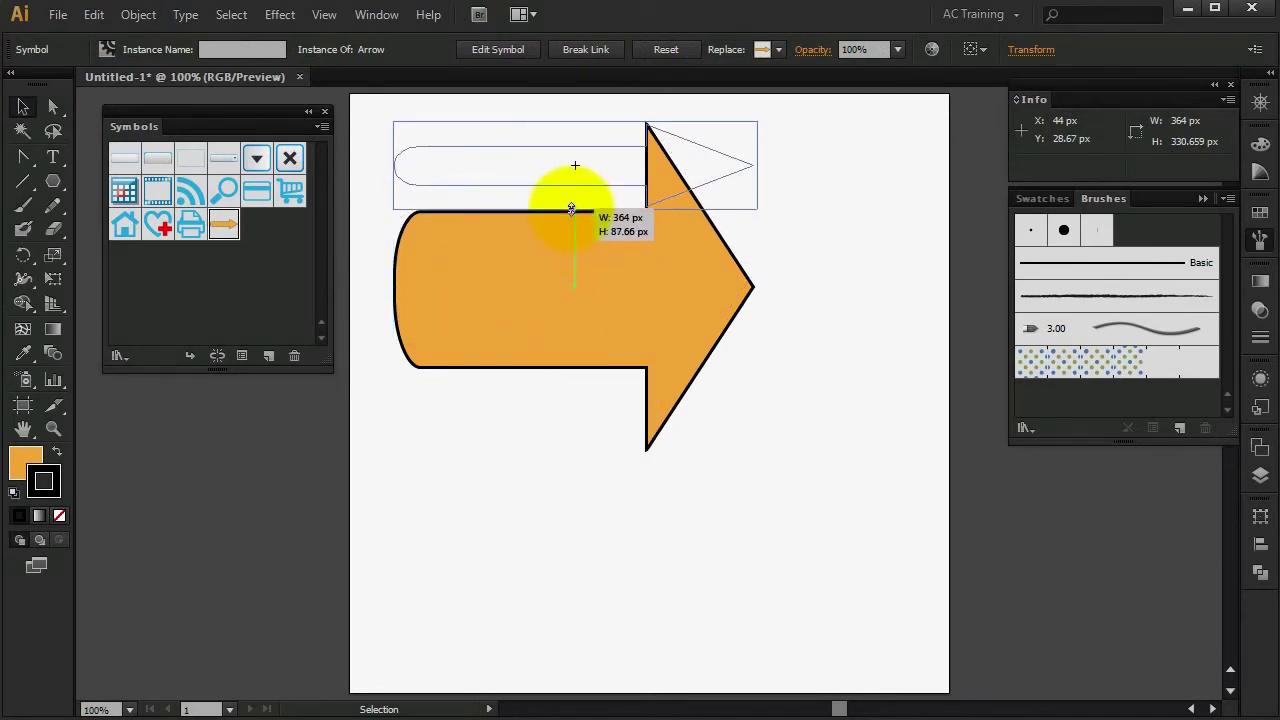
left_click_drag(571, 208, 573, 191)
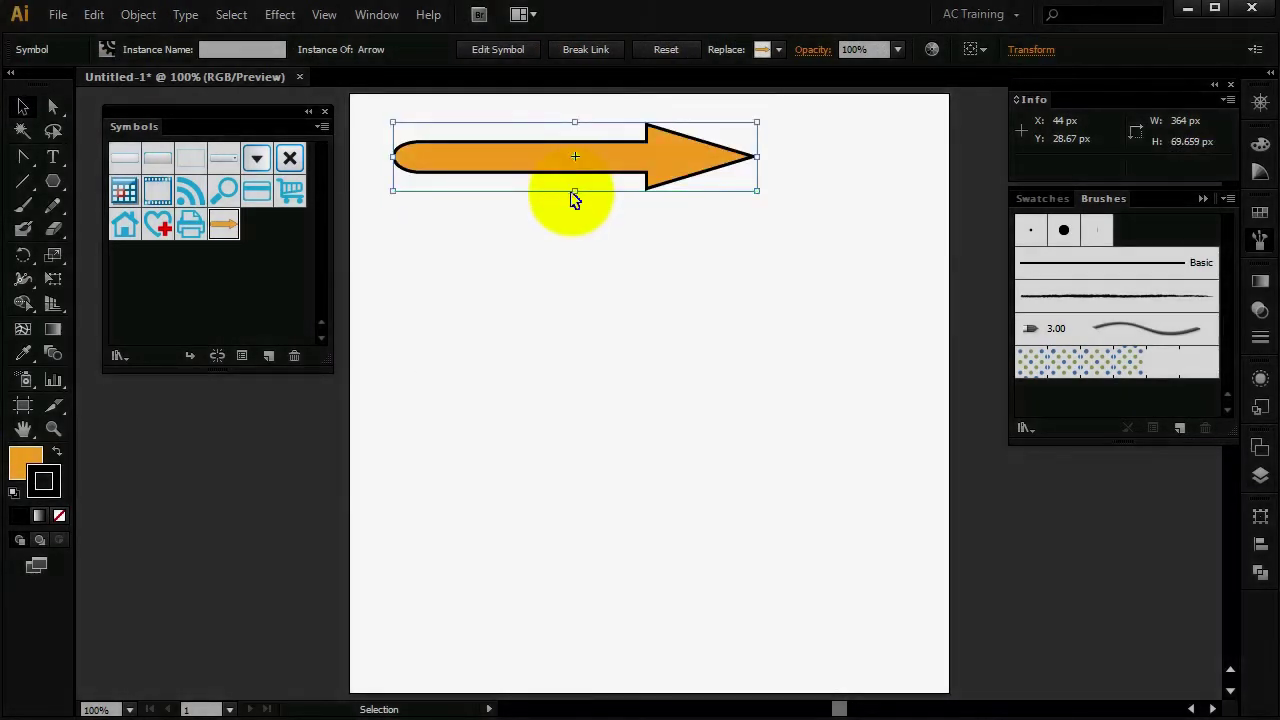
Duplicate the slim arrow below and stretch the copy to span the page edge to edge.
left_click(577, 160)
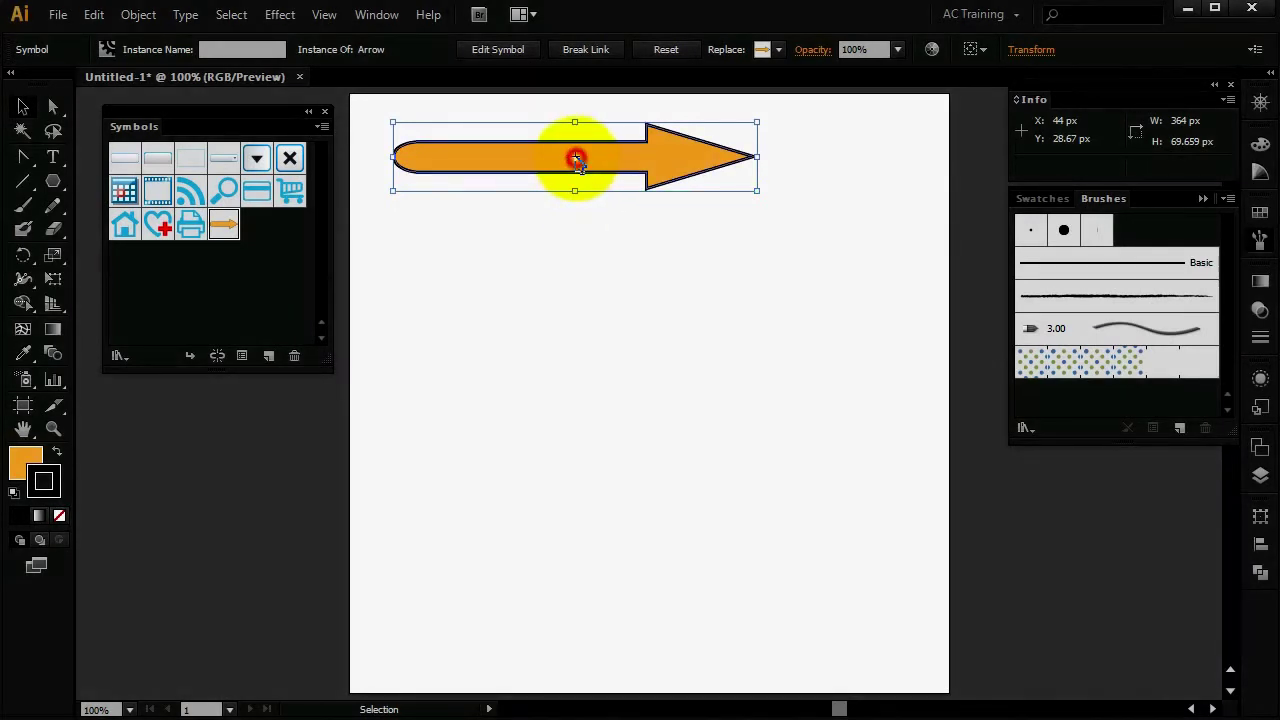
left_click_drag(577, 160, 584, 257)
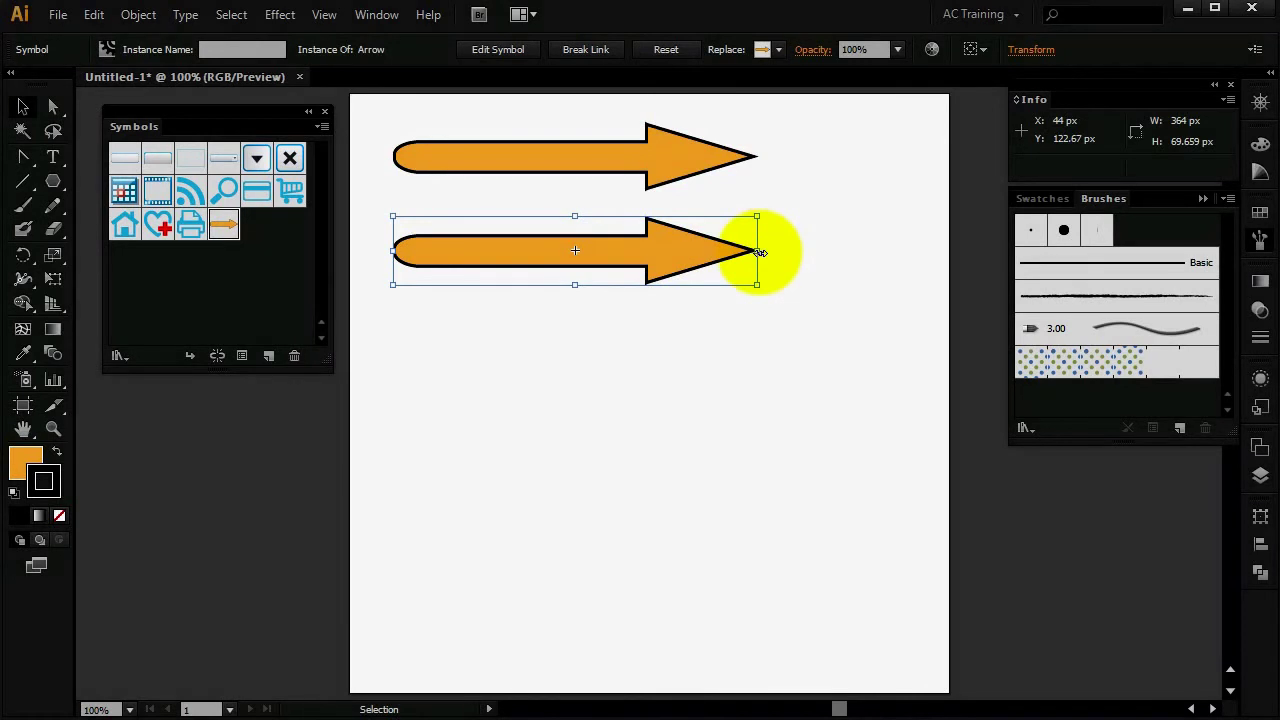
left_click_drag(758, 252, 946, 259)
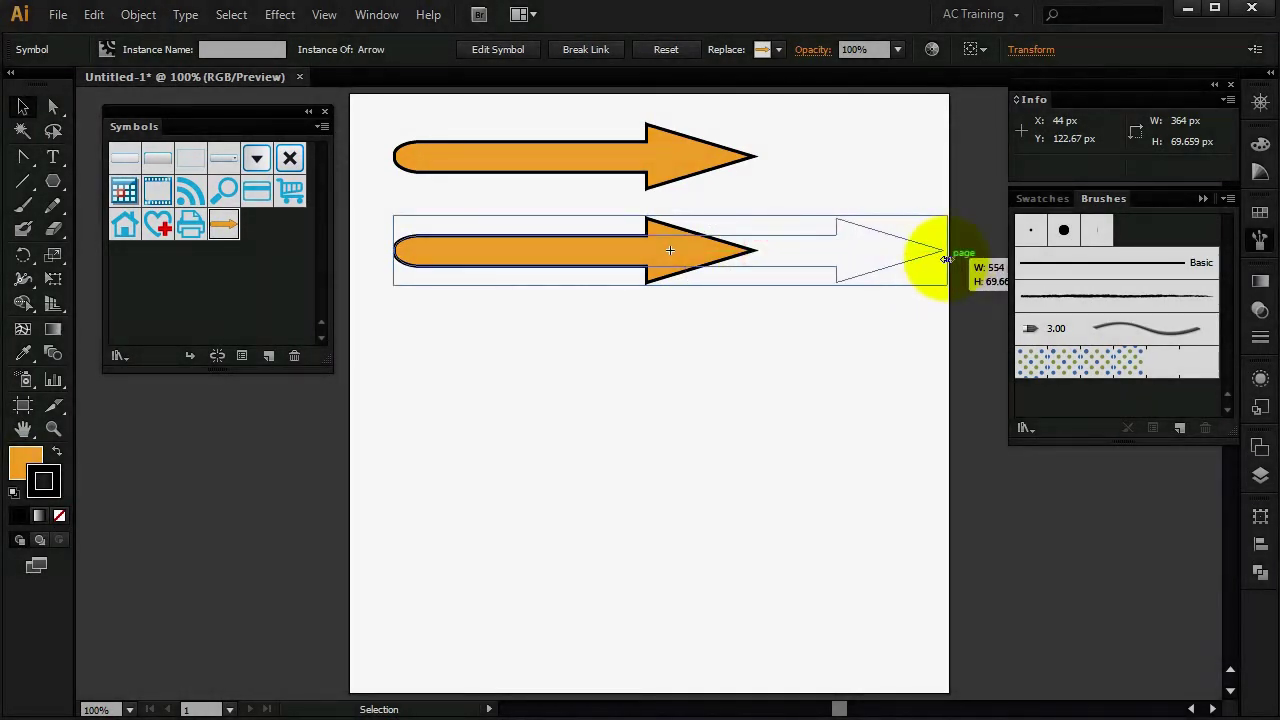
left_click_drag(946, 259, 946, 259)
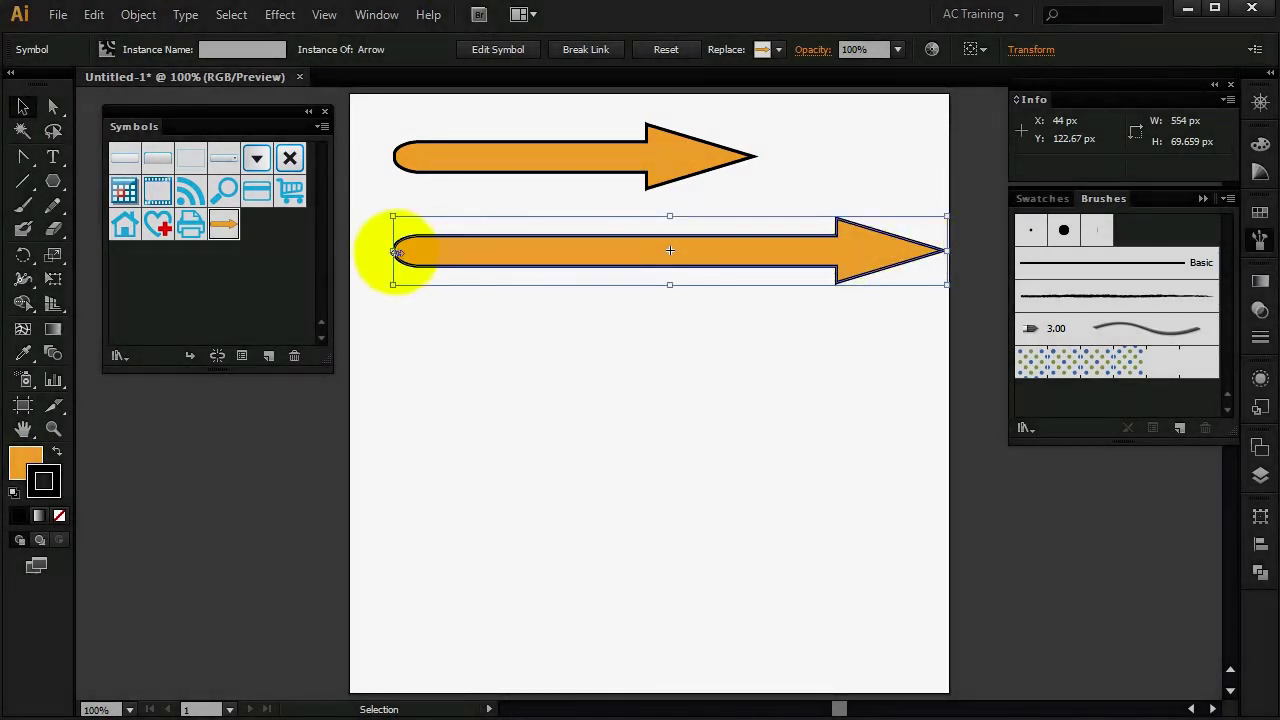
left_click_drag(393, 251, 360, 251)
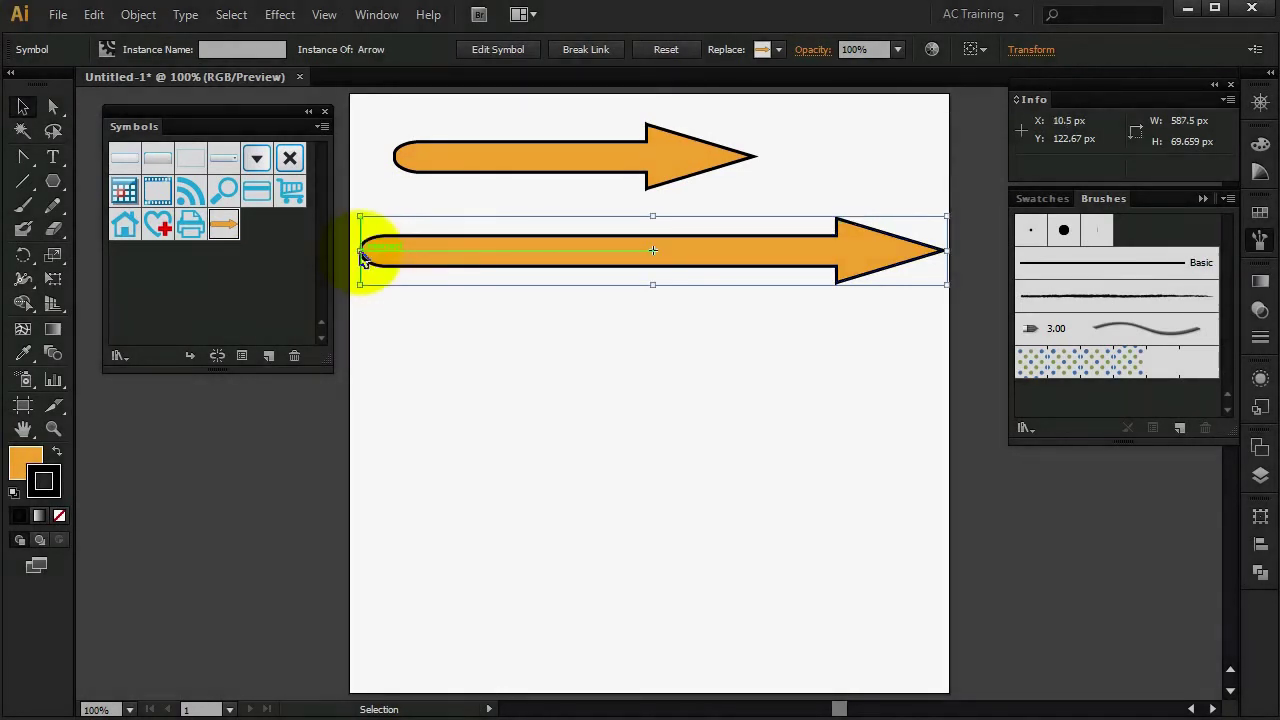
Duplicate the long arrow below it and shorten the third copy from its head end.
left_click_drag(564, 251, 568, 345)
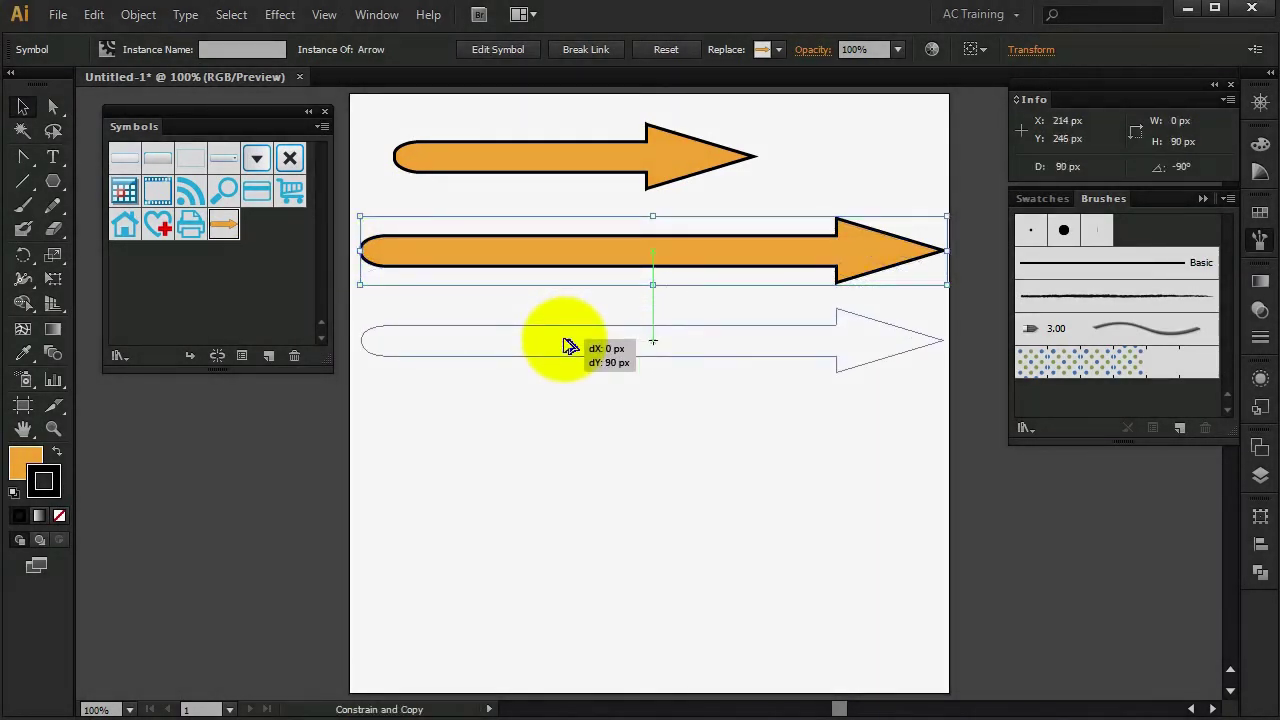
left_click_drag(568, 345, 566, 343)
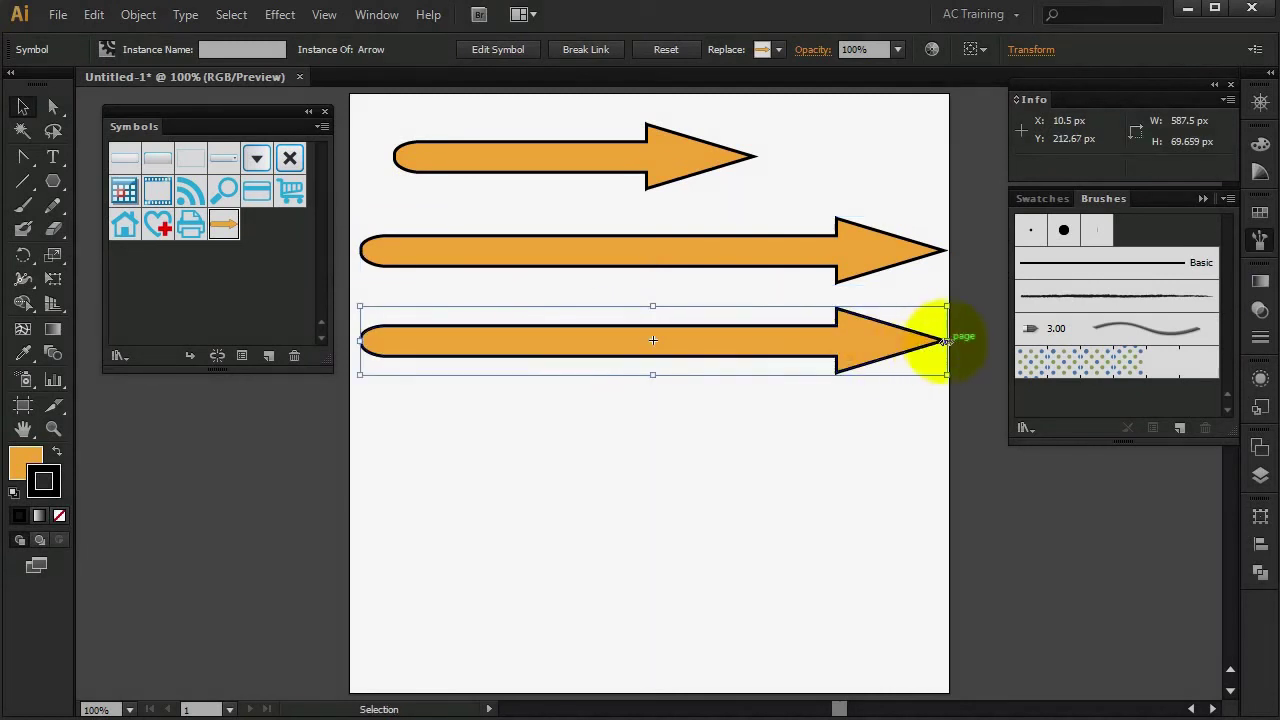
left_click_drag(948, 341, 756, 341)
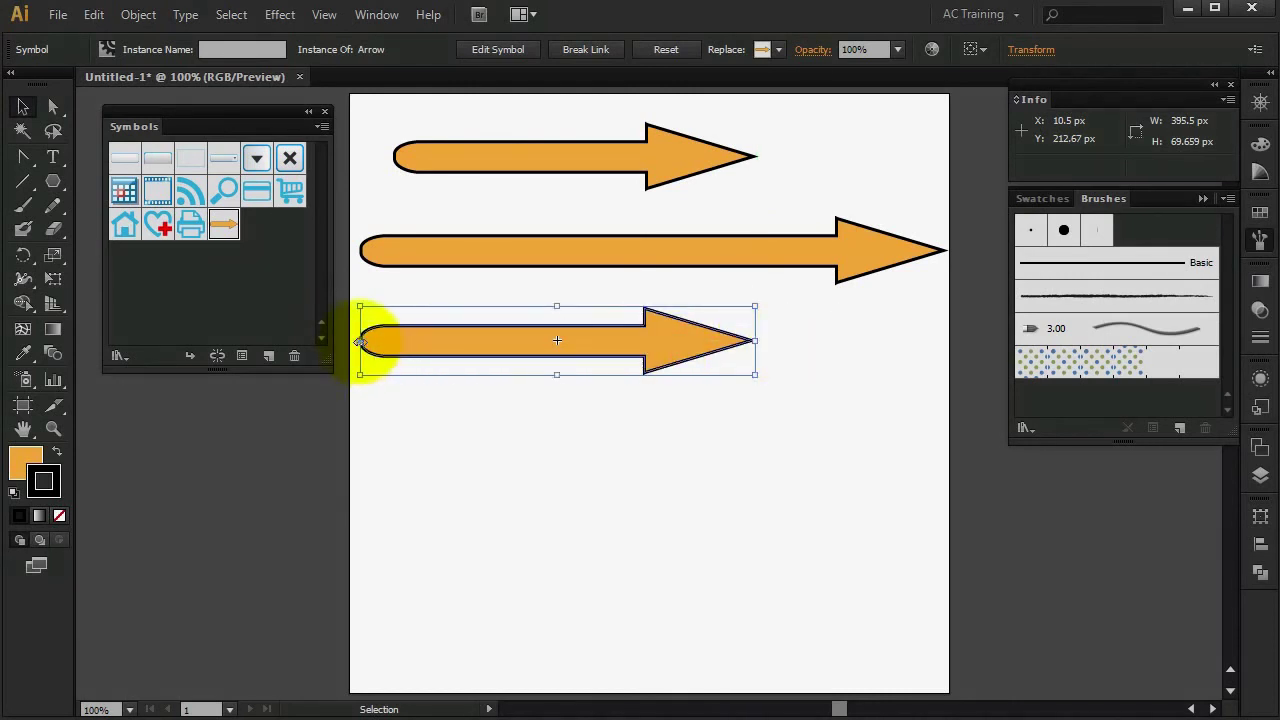